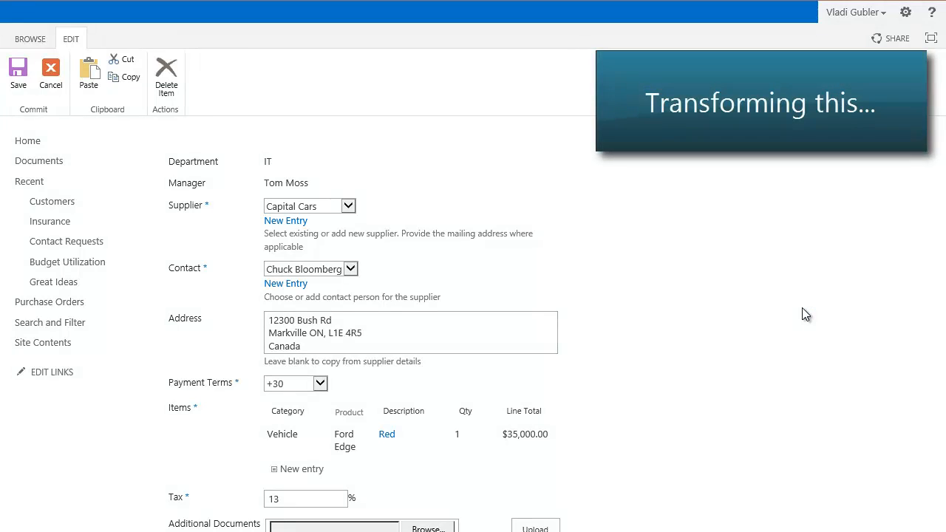
pyautogui.scroll(-2, 802, 307)
pyautogui.scroll(-2, 802, 307)
pyautogui.scroll(-1, 802, 308)
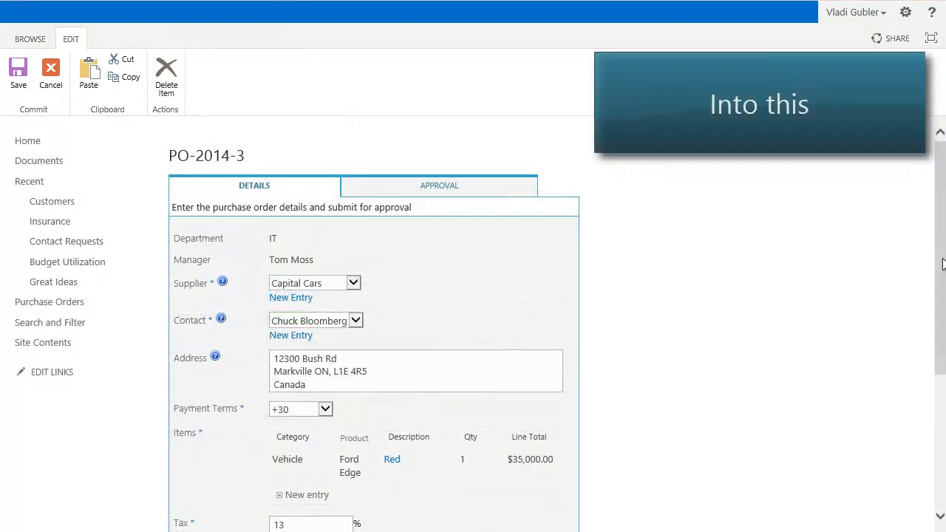
pyautogui.moveTo(942, 281)
pyautogui.mouseDown()
pyautogui.moveTo(942, 320)
pyautogui.moveTo(942, 222)
pyautogui.mouseUp()
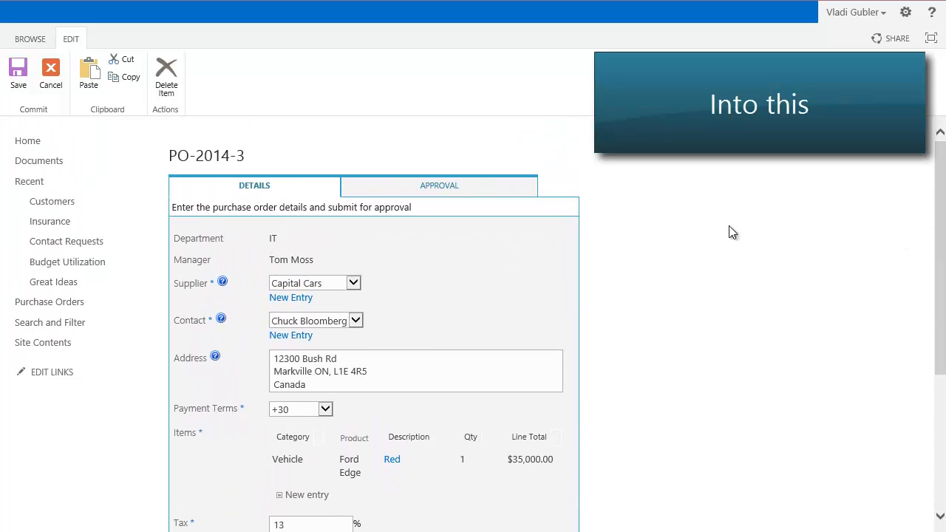
# Show the PO Approval section, then switch the property request's type from House to Vehicle
pyautogui.click(454, 186)
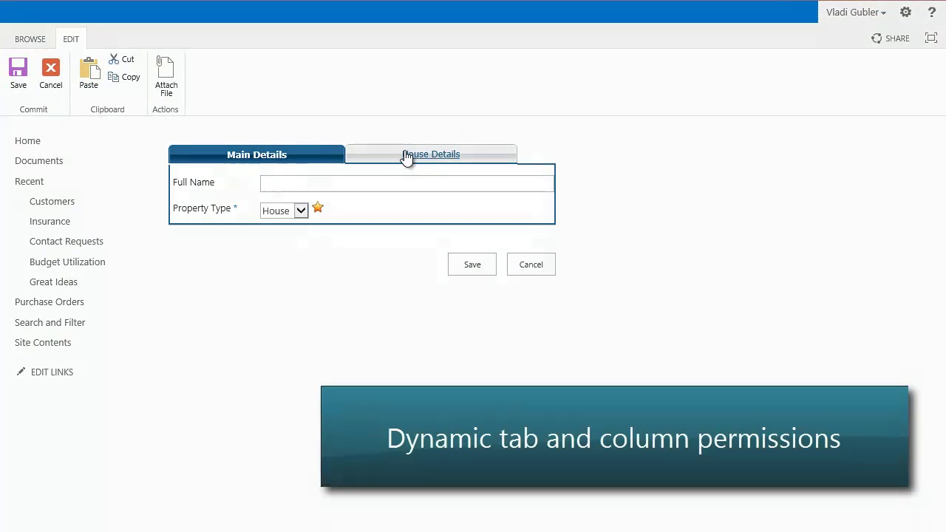
pyautogui.click(407, 157)
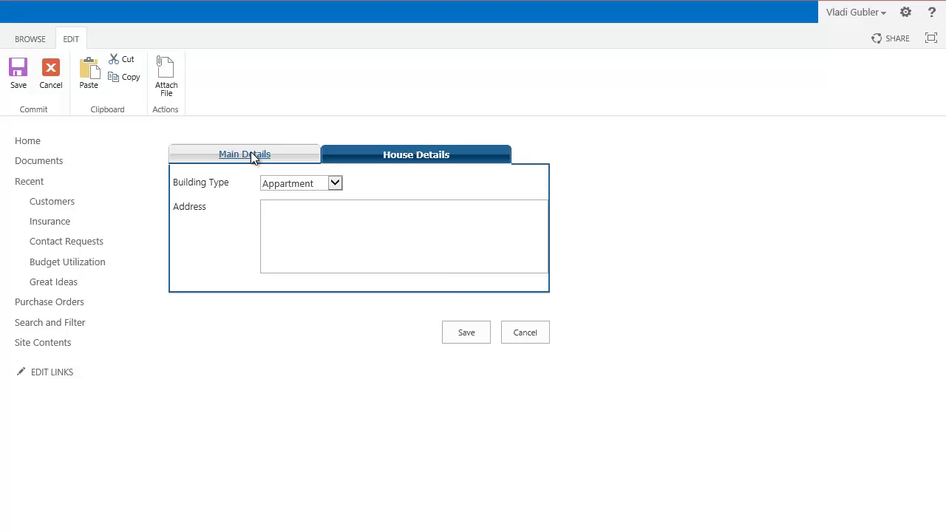
pyautogui.click(251, 154)
pyautogui.click(301, 207)
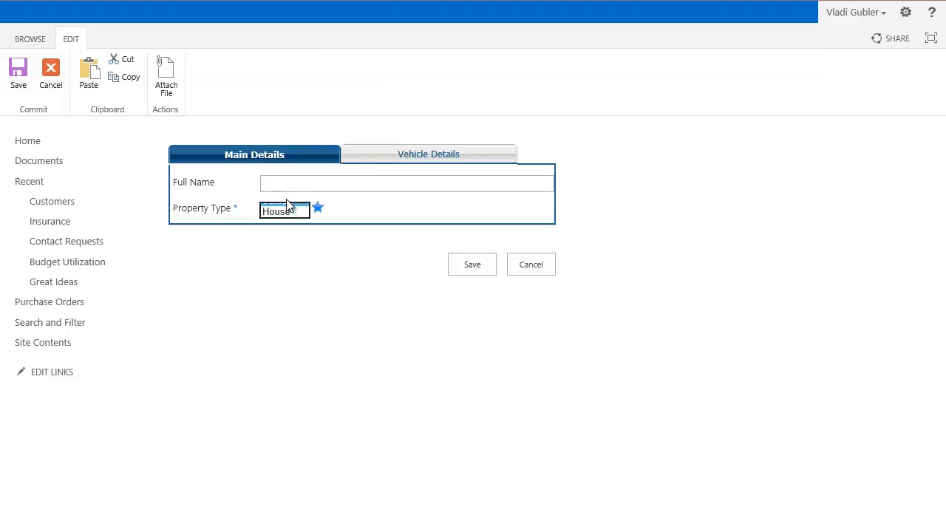
pyautogui.click(416, 154)
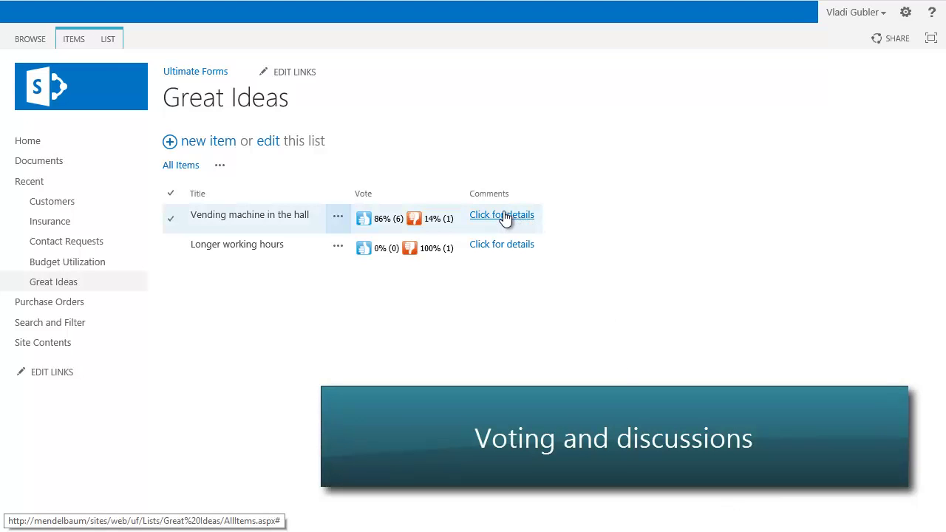
# View an idea's vote comments, start a new customer, and filter purchase orders to supplier Appliance Source
pyautogui.click(502, 215)
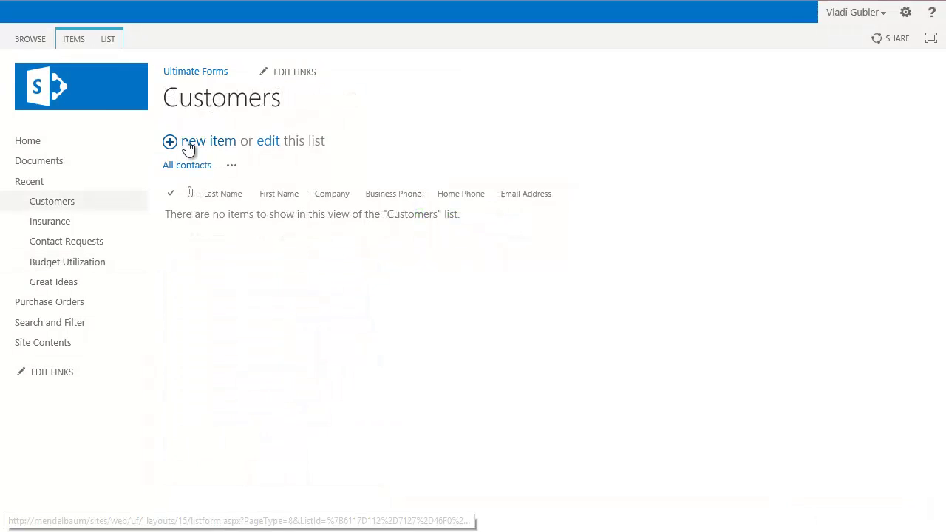
pyautogui.click(187, 144)
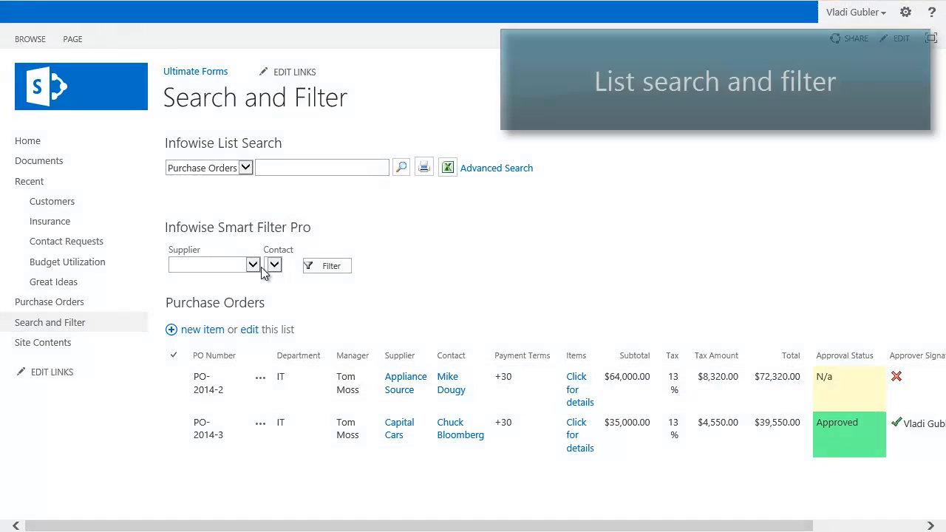
pyautogui.click(253, 266)
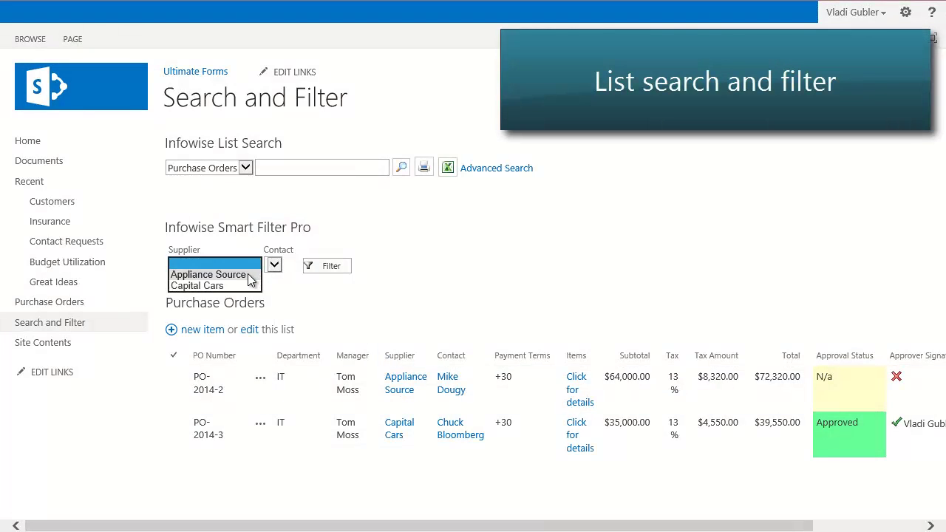
pyautogui.click(211, 275)
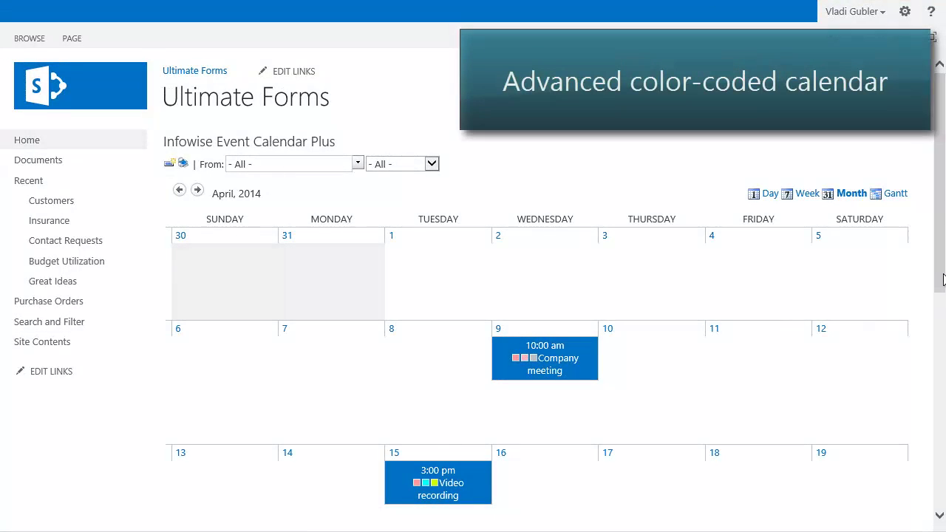
pyautogui.moveTo(943, 277); pyautogui.dragTo(942, 418)
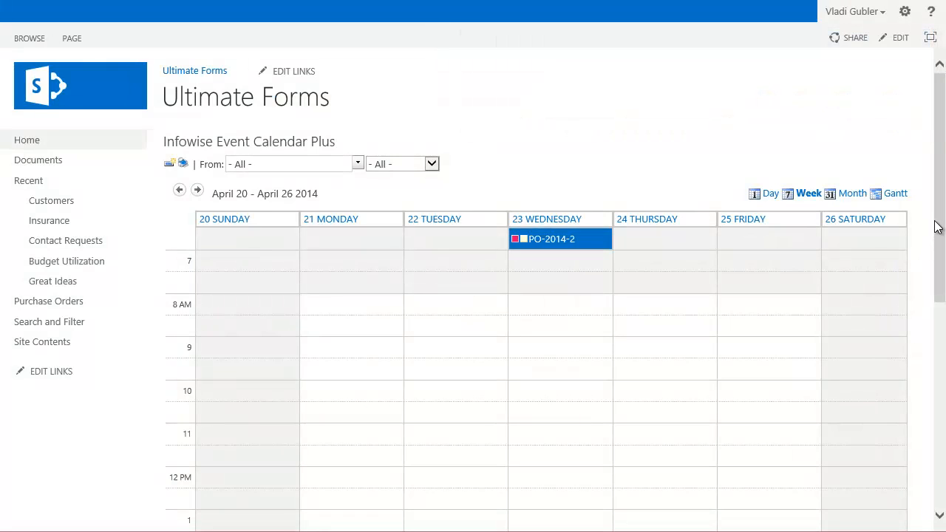
pyautogui.moveTo(939, 229)
pyautogui.mouseDown()
pyautogui.moveTo(936, 362)
pyautogui.moveTo(938, 82)
pyautogui.mouseUp()
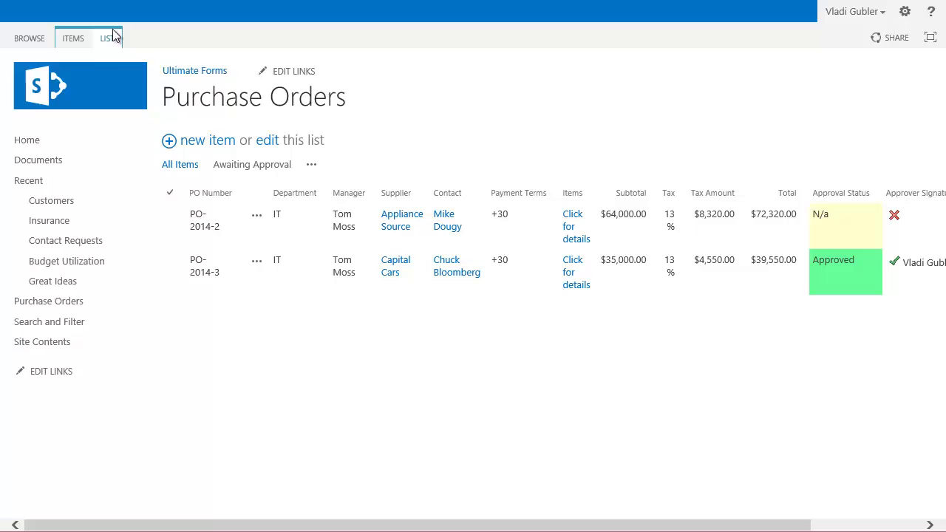
# Open the Ultimate Forms design page for Purchase Orders and show PO-2014-2's Approval section
pyautogui.click(108, 37)
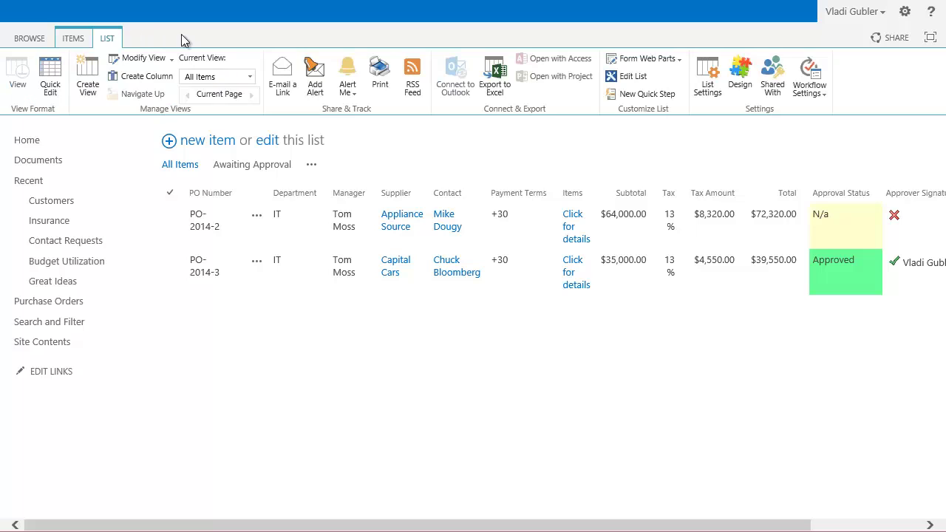
pyautogui.click(740, 70)
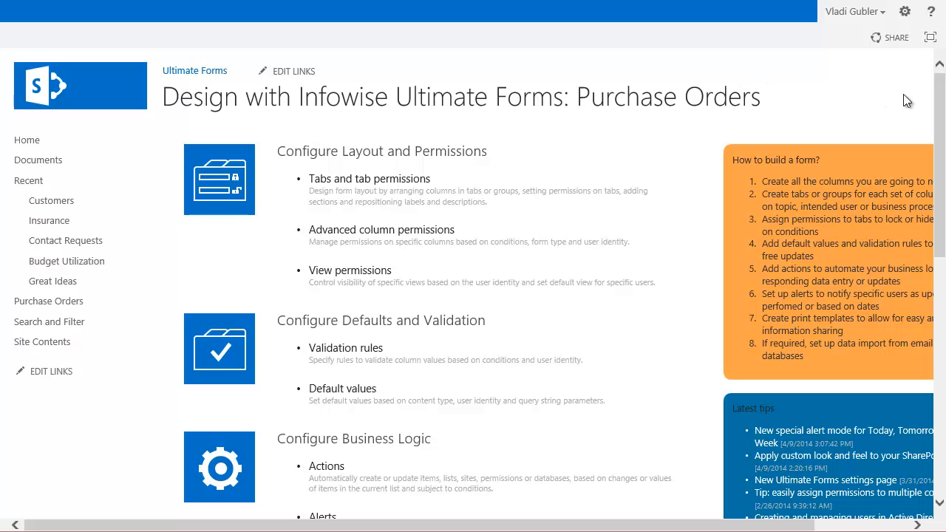
pyautogui.moveTo(940, 89); pyautogui.dragTo(941, 355)
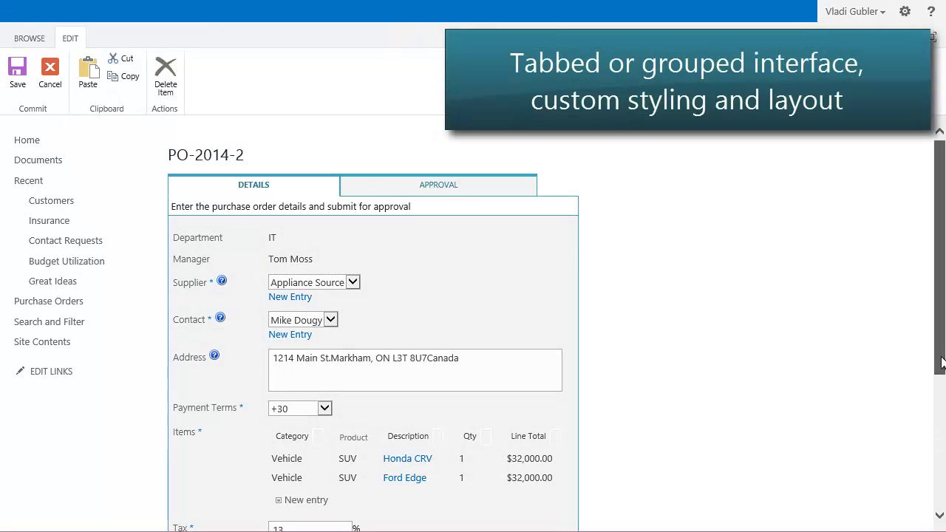
pyautogui.moveTo(941, 368)
pyautogui.mouseDown()
pyautogui.moveTo(940, 503)
pyautogui.moveTo(941, 318)
pyautogui.mouseUp()
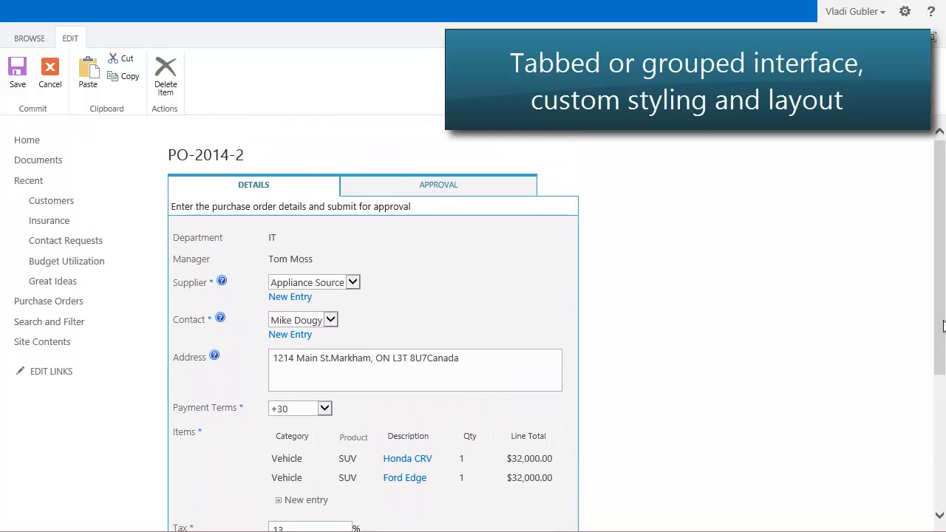
pyautogui.click(437, 191)
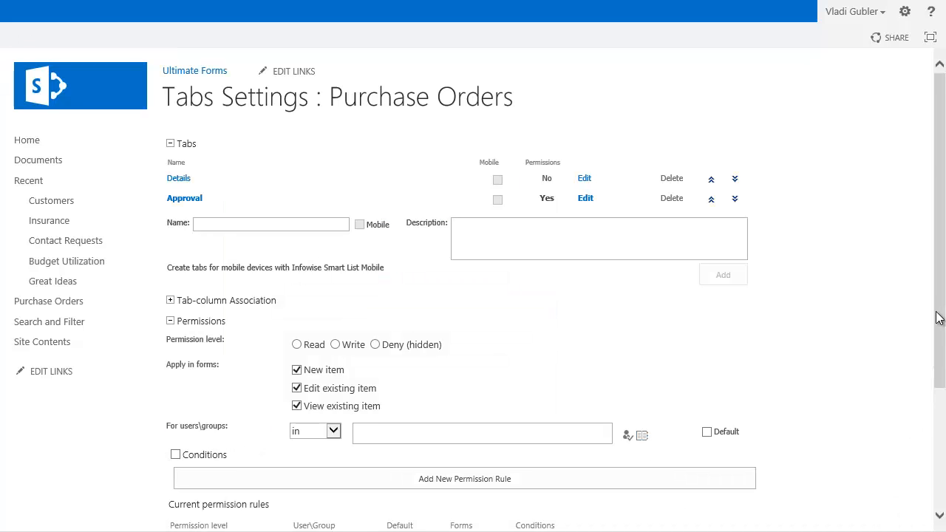
pyautogui.moveTo(939, 316); pyautogui.dragTo(939, 362)
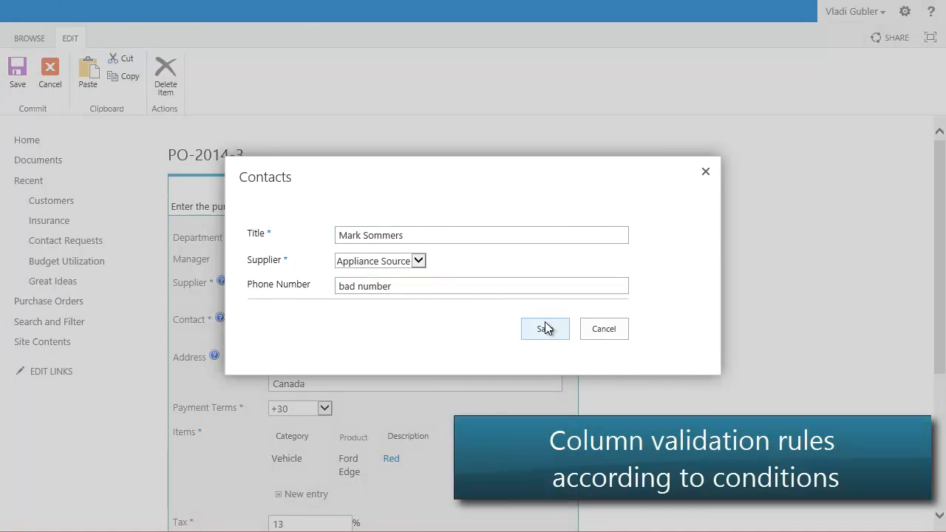
pyautogui.click(546, 329)
pyautogui.doubleClick(384, 279)
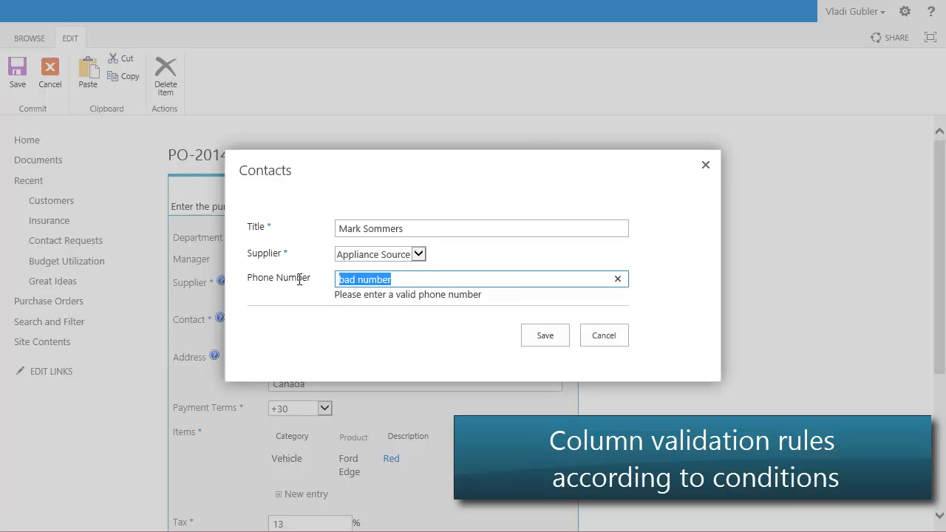
pyautogui.write('(646) 555-1231')
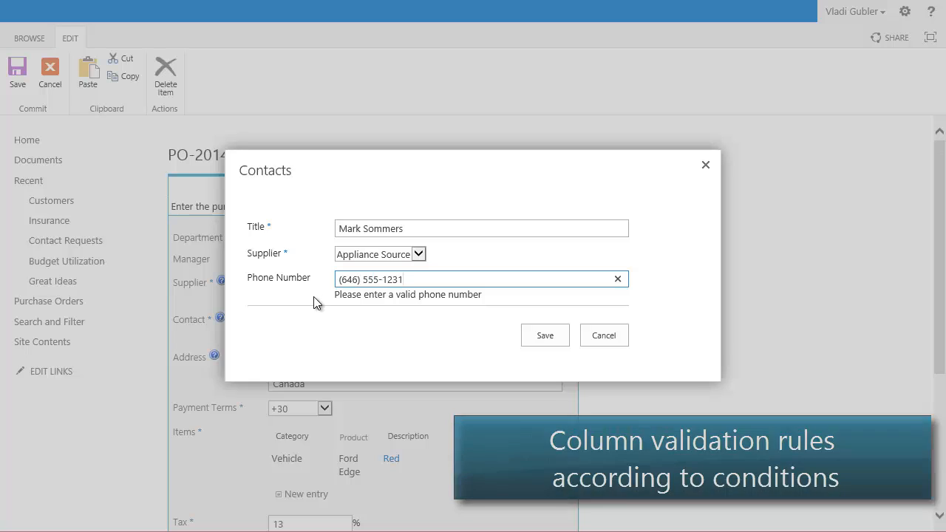
pyautogui.click(545, 334)
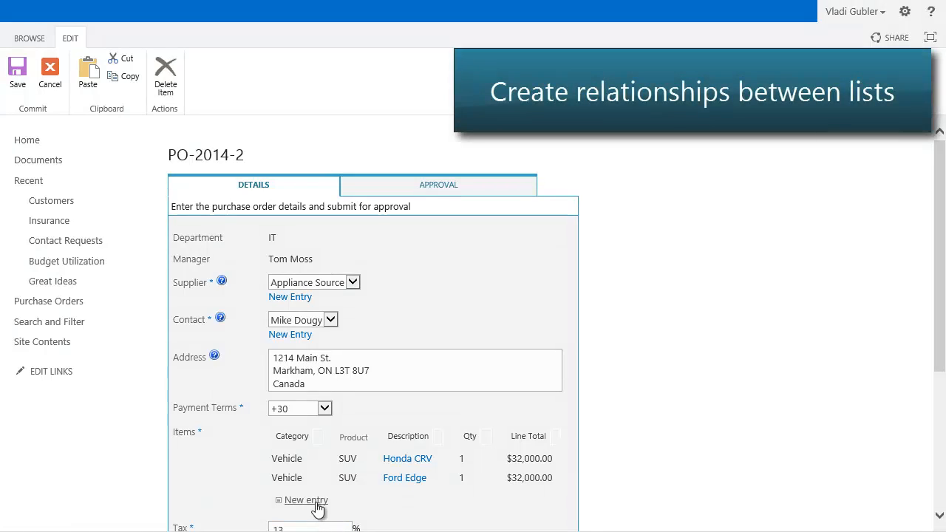
# Add a Vehicle order line for the Ford Edge with its fetched unit price and save it
pyautogui.click(306, 500)
pyautogui.click(377, 259)
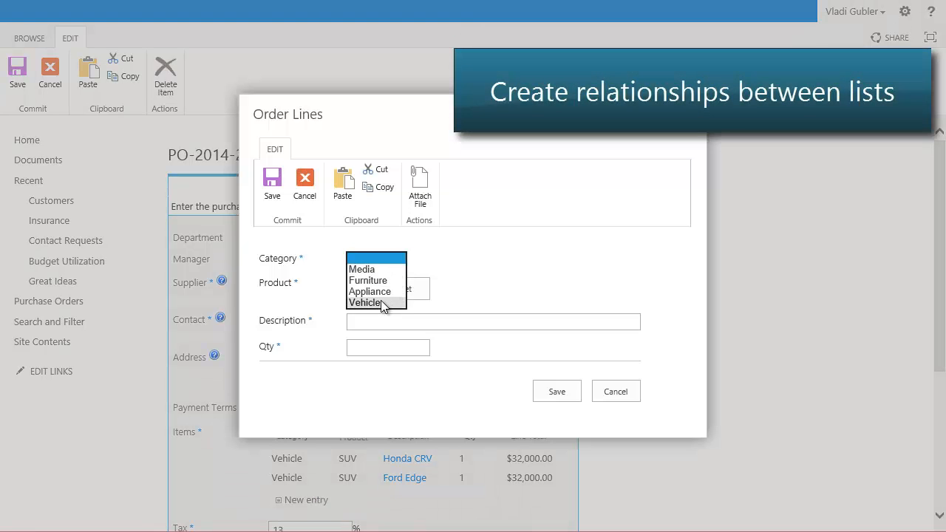
pyautogui.click(365, 302)
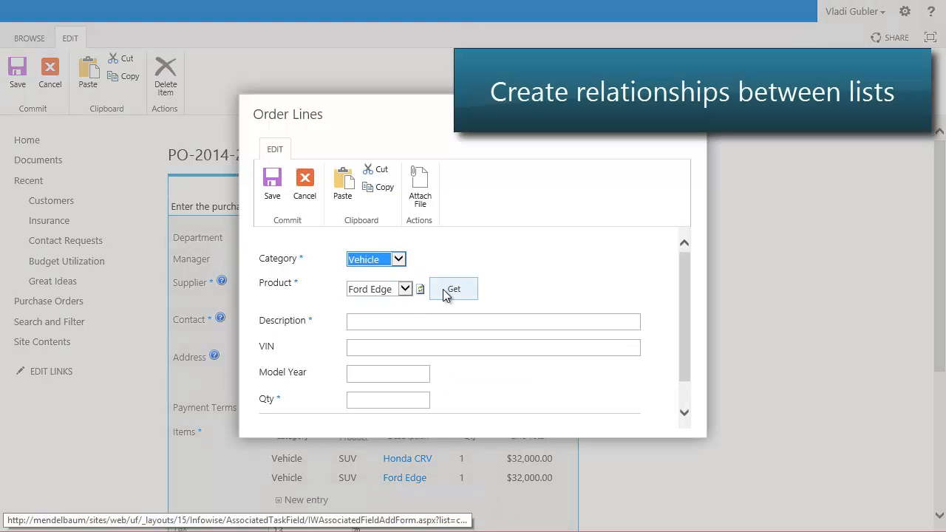
pyautogui.click(454, 289)
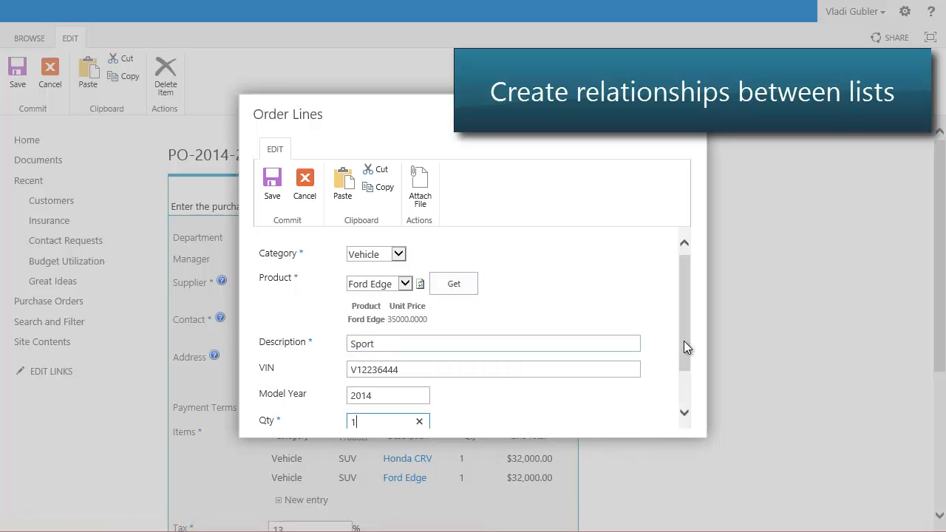
pyautogui.moveTo(684, 341); pyautogui.dragTo(682, 389)
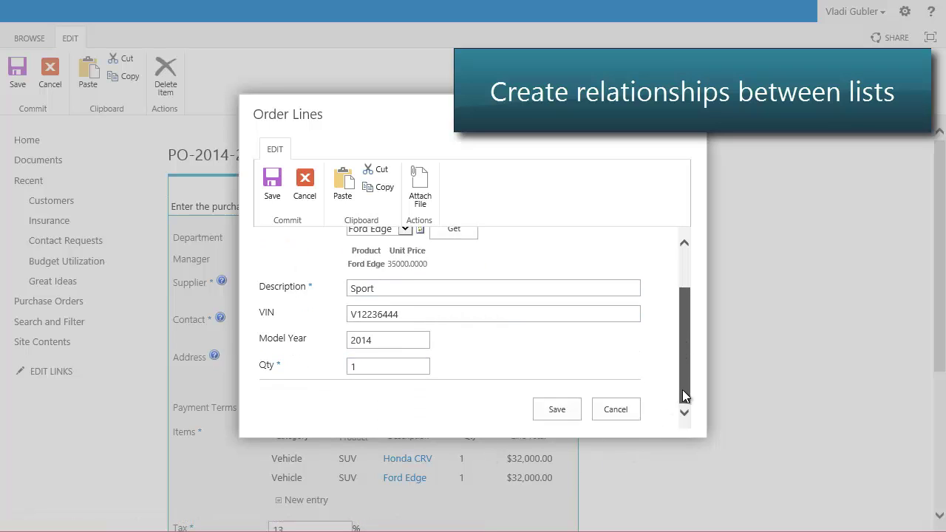
pyautogui.click(568, 406)
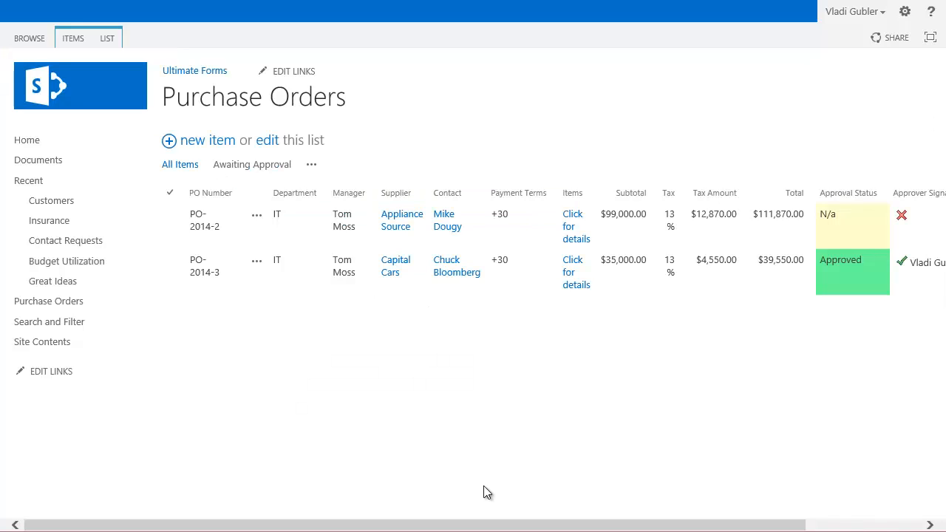
# Expand PO-2014-2's order lines in the list and open its purchase order details
pyautogui.click(580, 231)
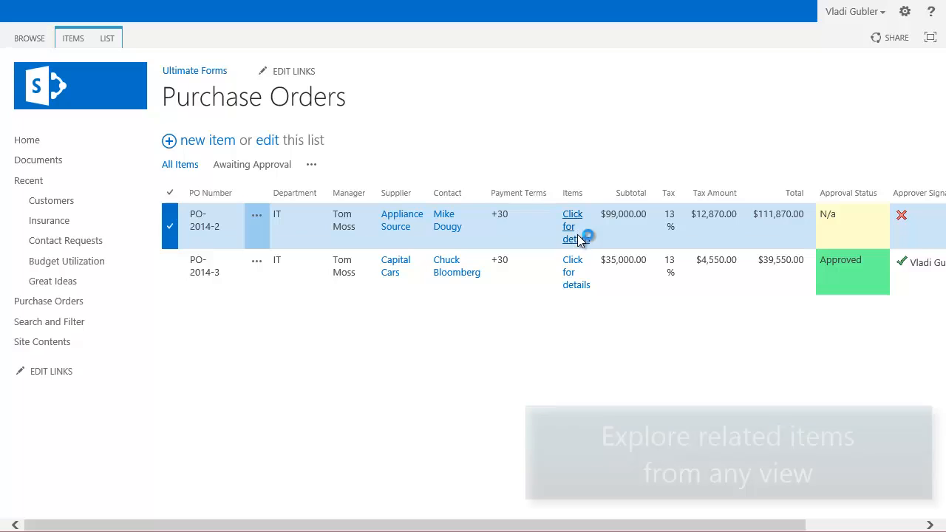
pyautogui.click(574, 226)
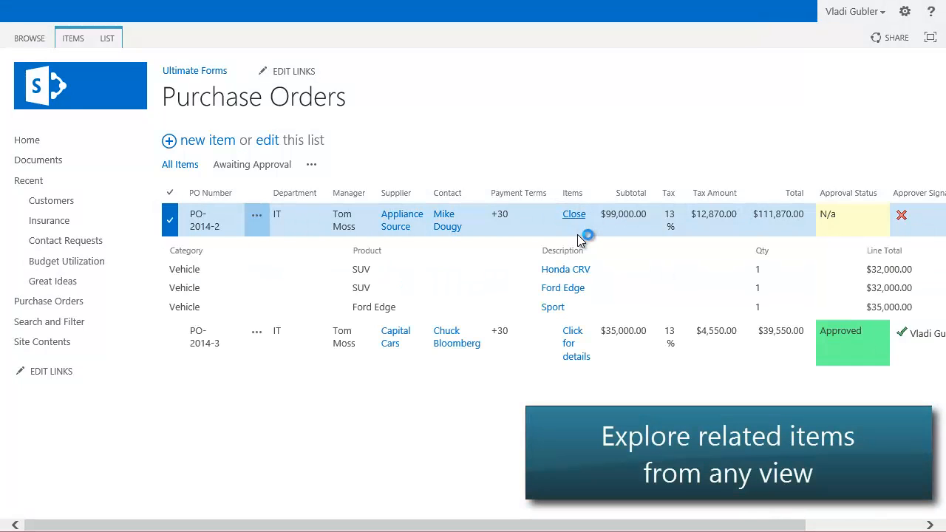
pyautogui.click(243, 227)
pyautogui.scroll(-2, 355, 268)
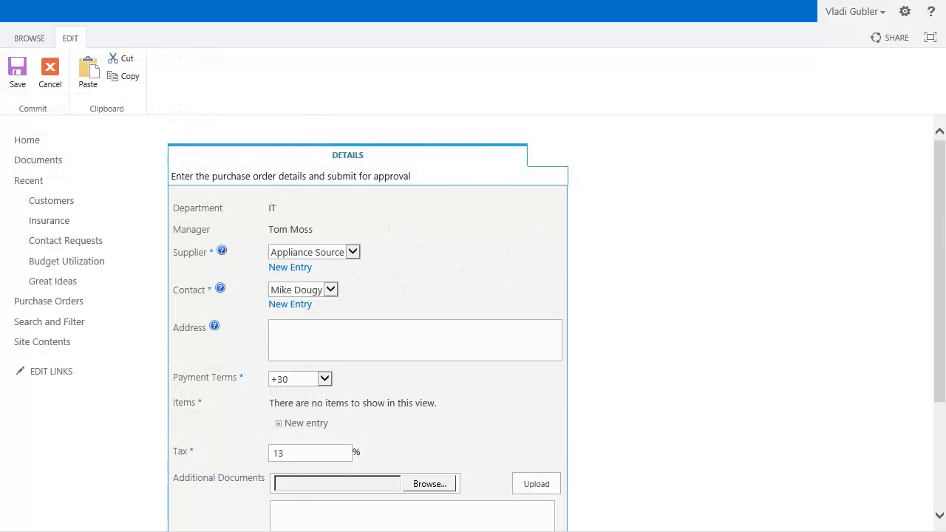
pyautogui.click(353, 252)
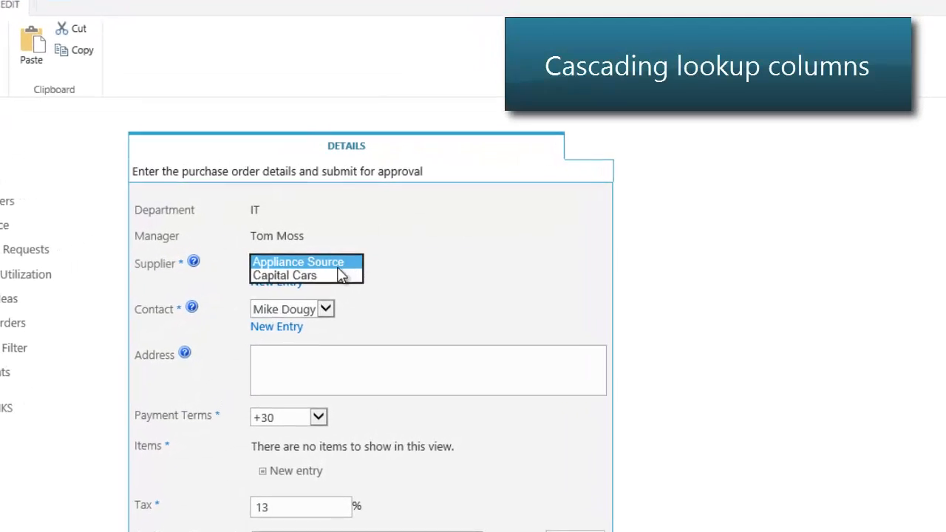
pyautogui.click(339, 277)
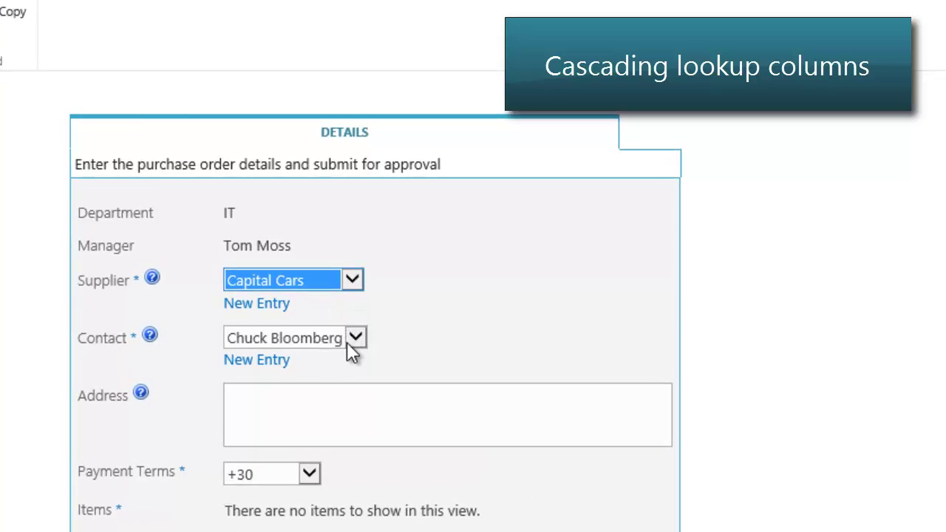
pyautogui.click(355, 338)
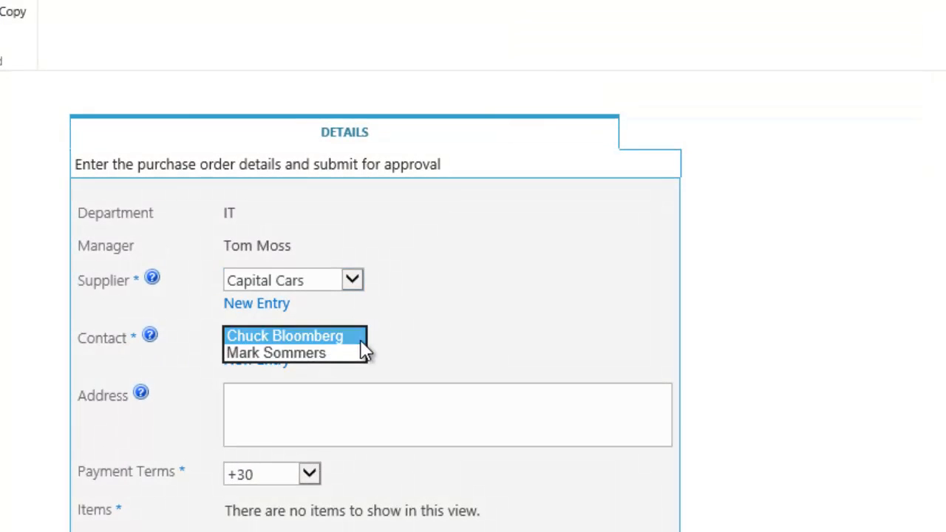
pyautogui.click(296, 338)
pyautogui.click(275, 364)
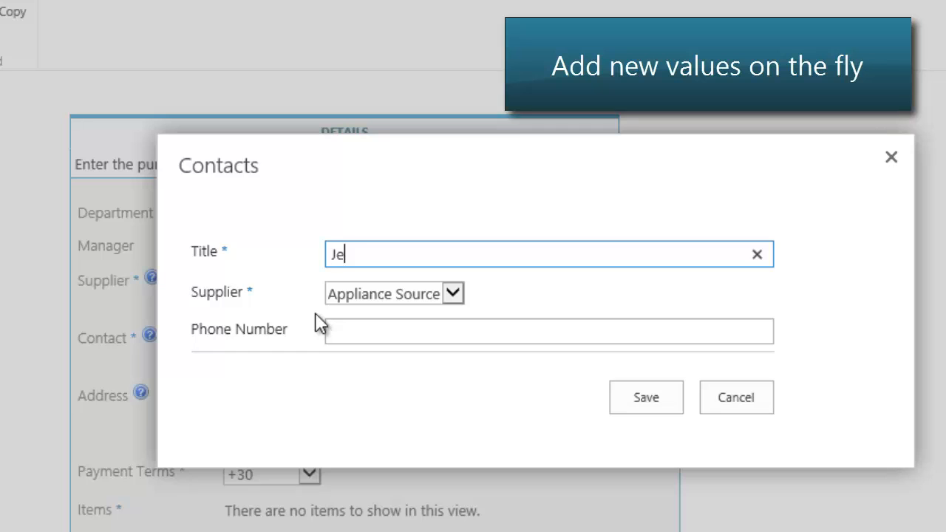
pyautogui.write('Peters')
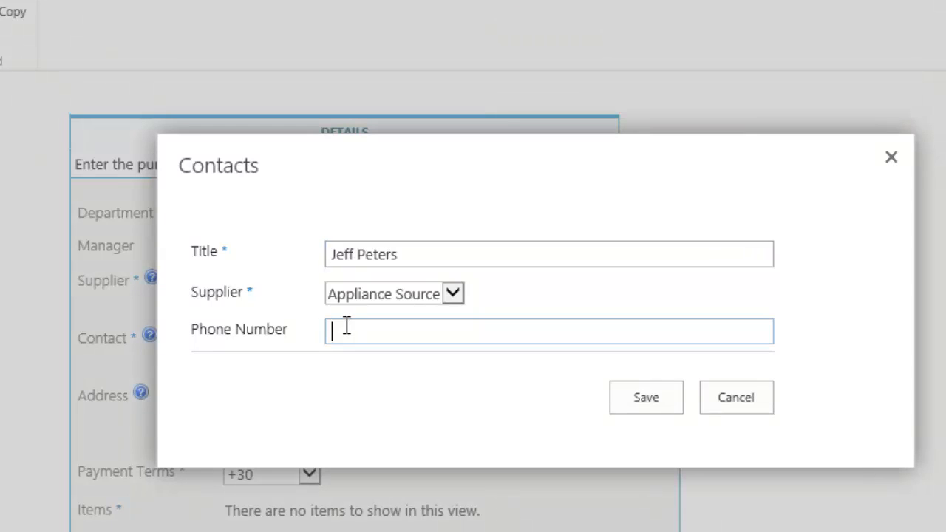
pyautogui.write('(646) 555-9898')
pyautogui.click(647, 398)
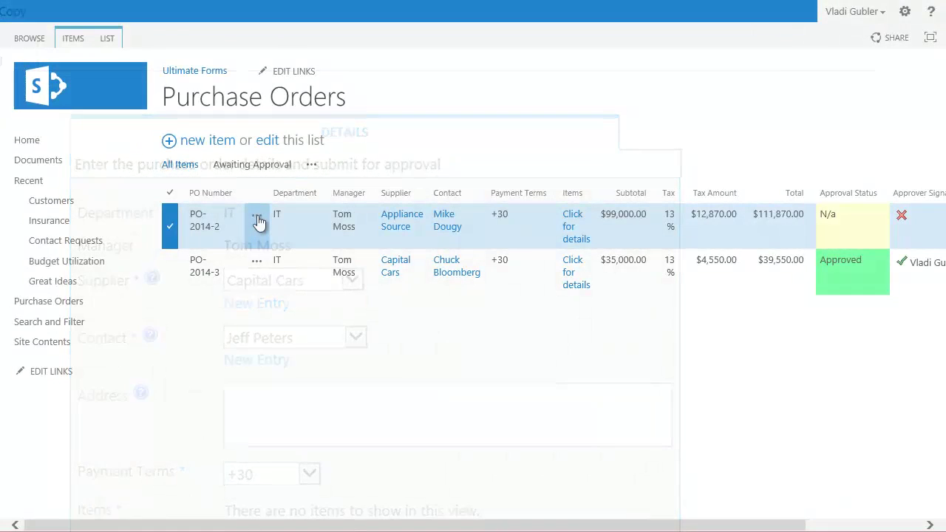
# Edit PO-2014-2, enter approver credentials under Approver Signature and save the signed approval
pyautogui.click(257, 216)
pyautogui.click(284, 254)
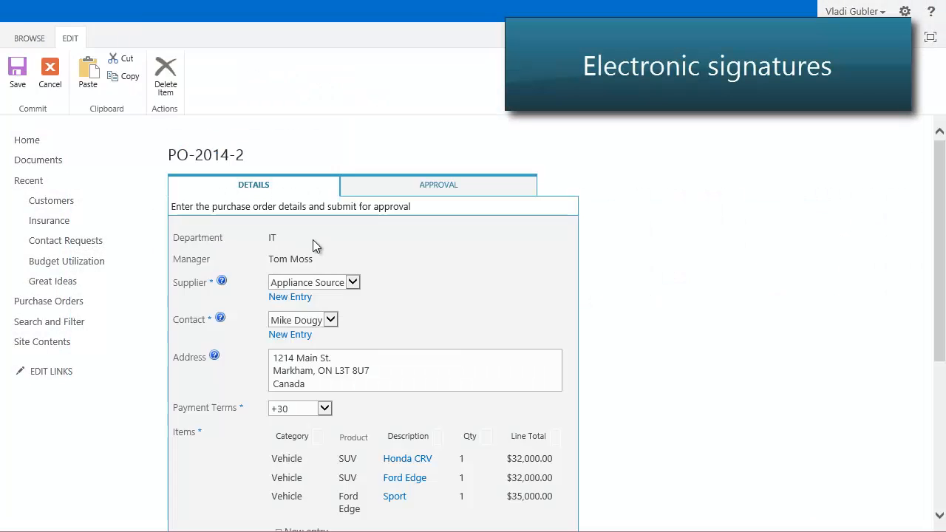
pyautogui.click(405, 191)
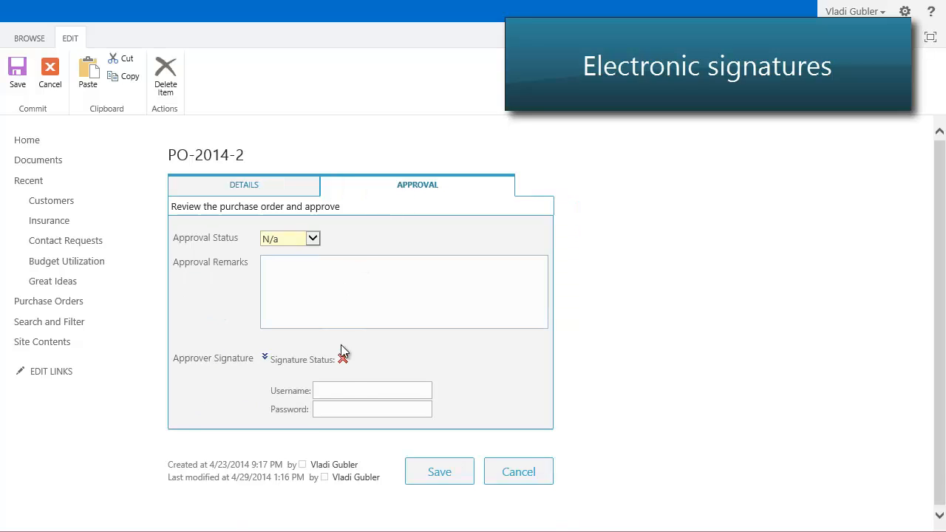
pyautogui.write('vladg')
pyautogui.press('Tab')
pyautogui.write('password')
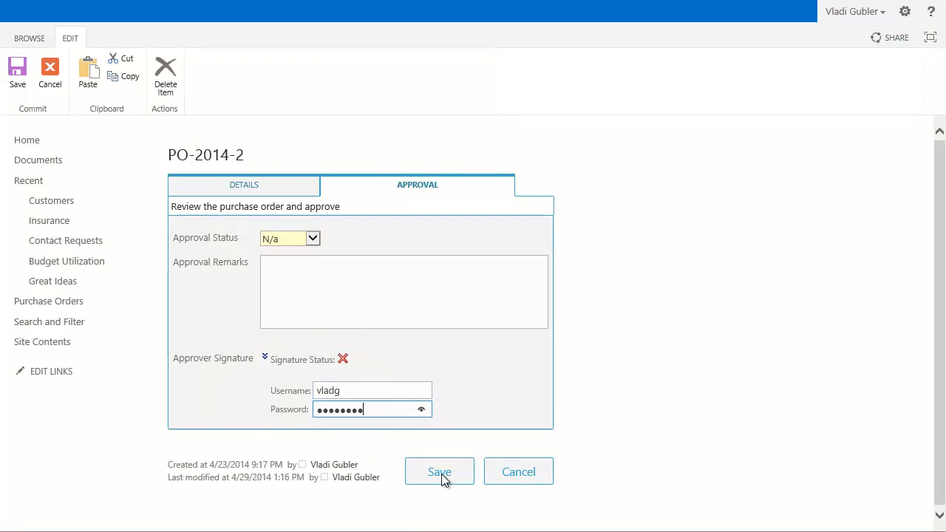
pyautogui.click(441, 468)
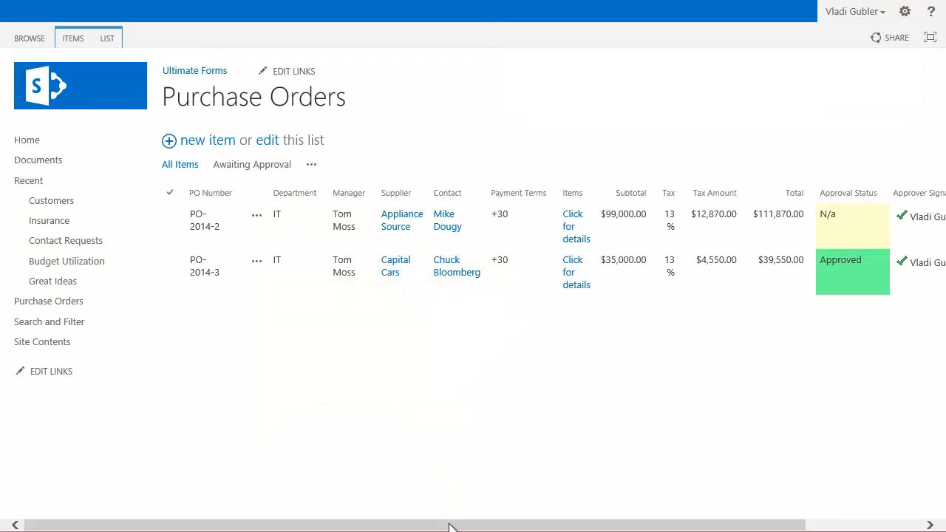
pyautogui.moveTo(451, 527); pyautogui.dragTo(584, 527)
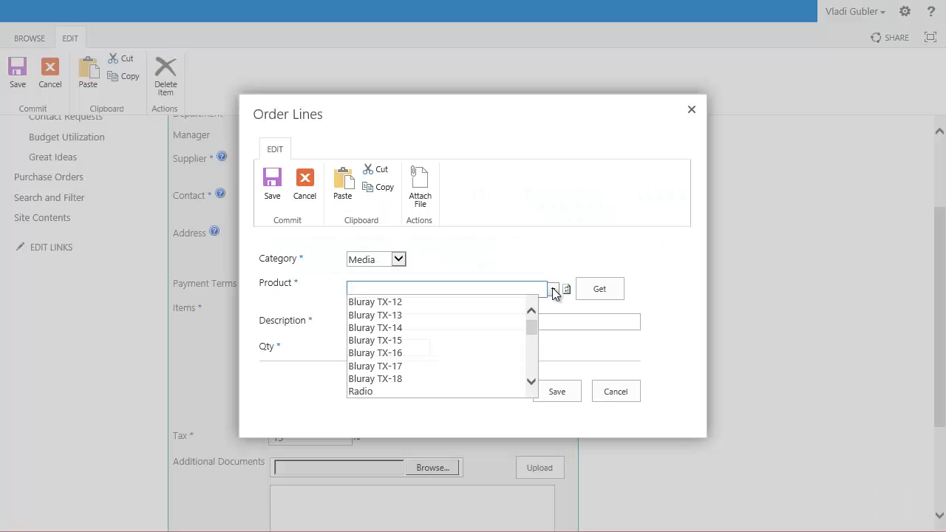
# Fetch Bluray TX-13's price of 122, then switch to Vehicle / Honda CRV and fetch its 32,000 price
pyautogui.click(487, 316)
pyautogui.click(600, 289)
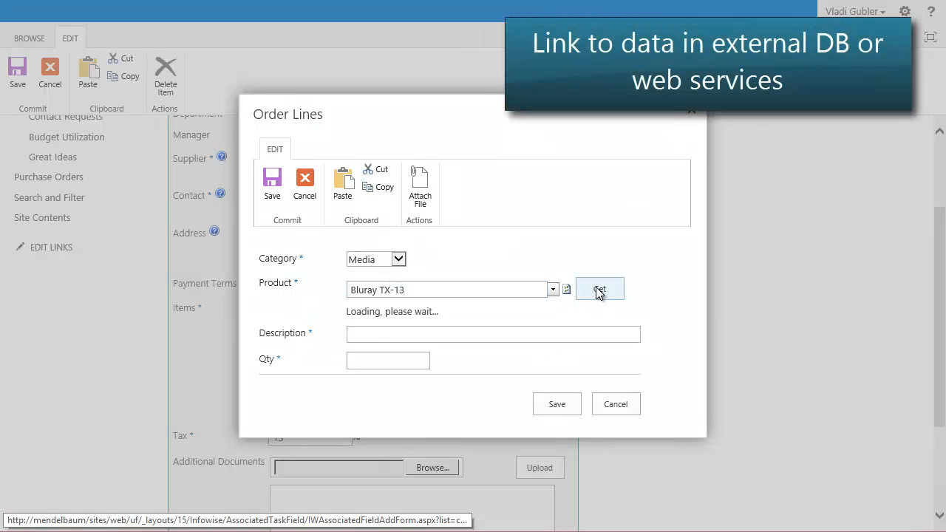
pyautogui.click(398, 259)
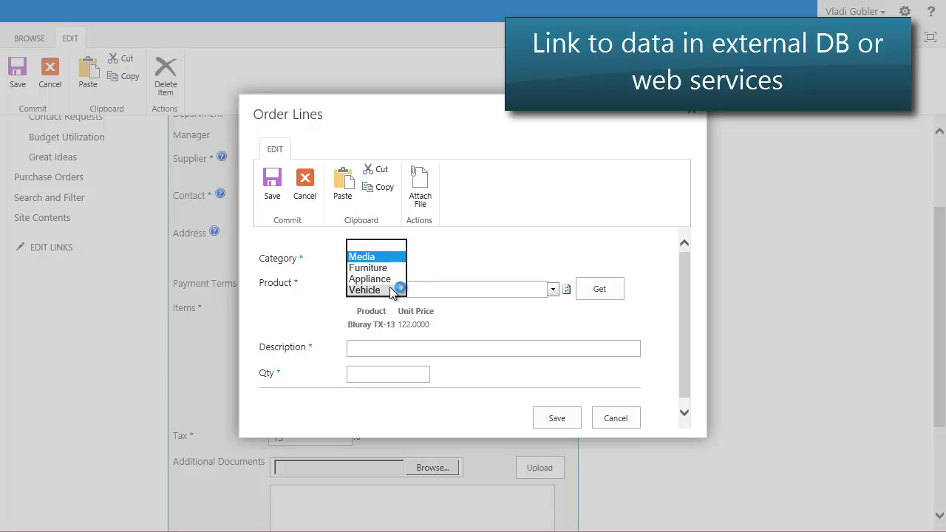
pyautogui.click(366, 291)
pyautogui.click(404, 289)
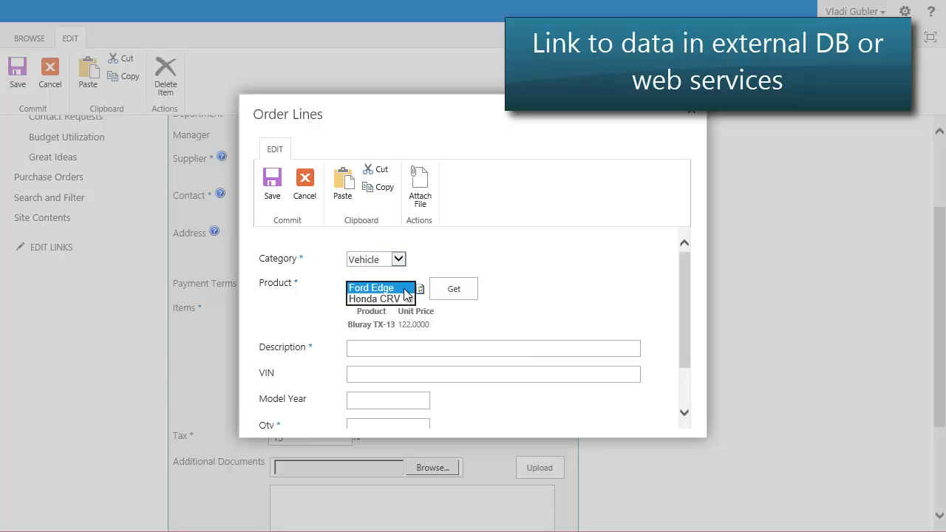
pyautogui.click(403, 297)
pyautogui.click(454, 289)
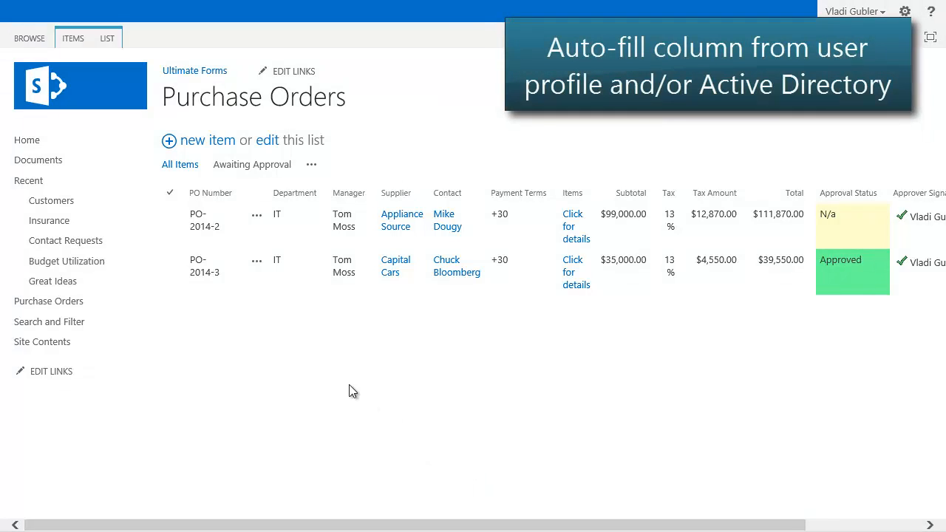
# Start a new purchase order and upload User Guide SQL.txt as an additional document
pyautogui.click(215, 142)
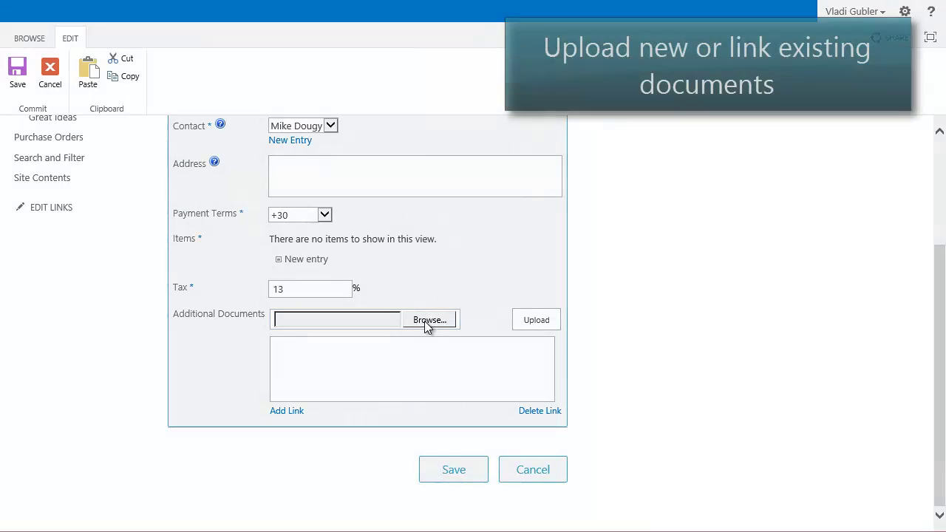
pyautogui.click(430, 321)
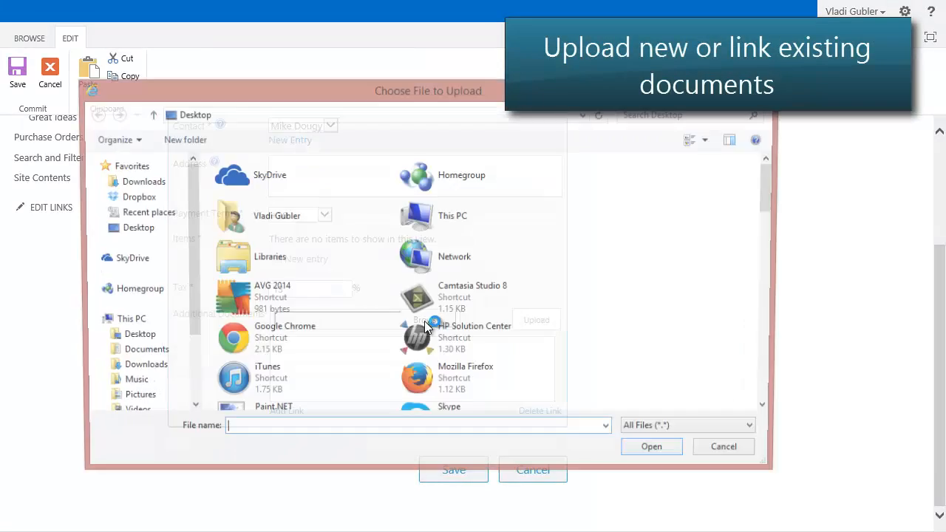
pyautogui.moveTo(772, 208); pyautogui.dragTo(771, 399)
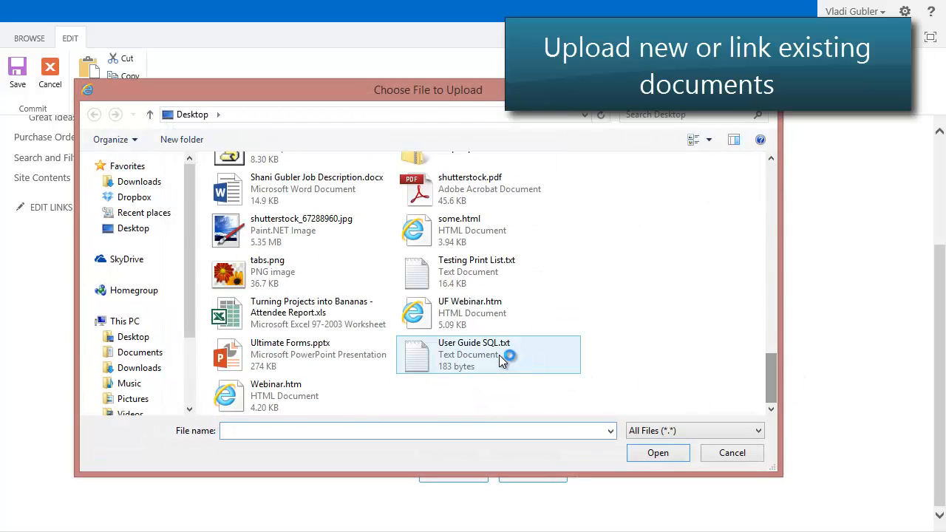
pyautogui.click(473, 354)
pyautogui.click(658, 452)
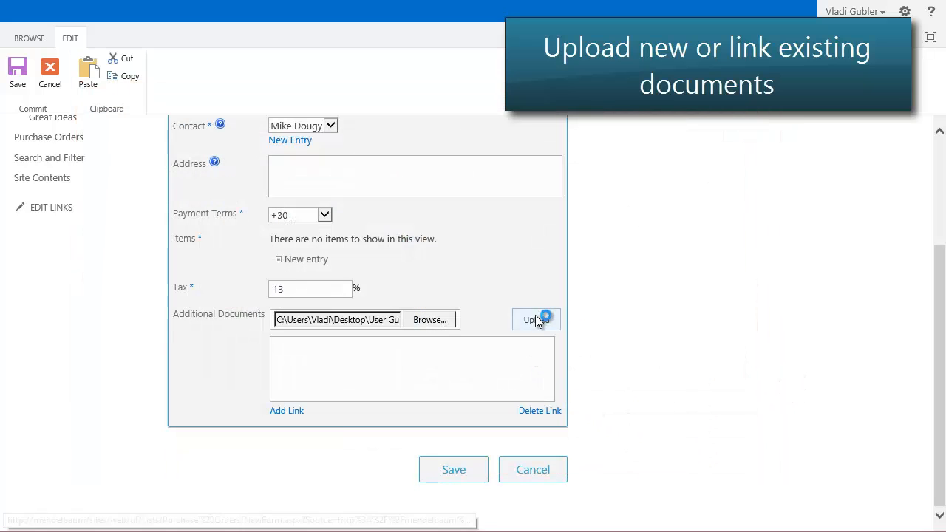
pyautogui.click(537, 320)
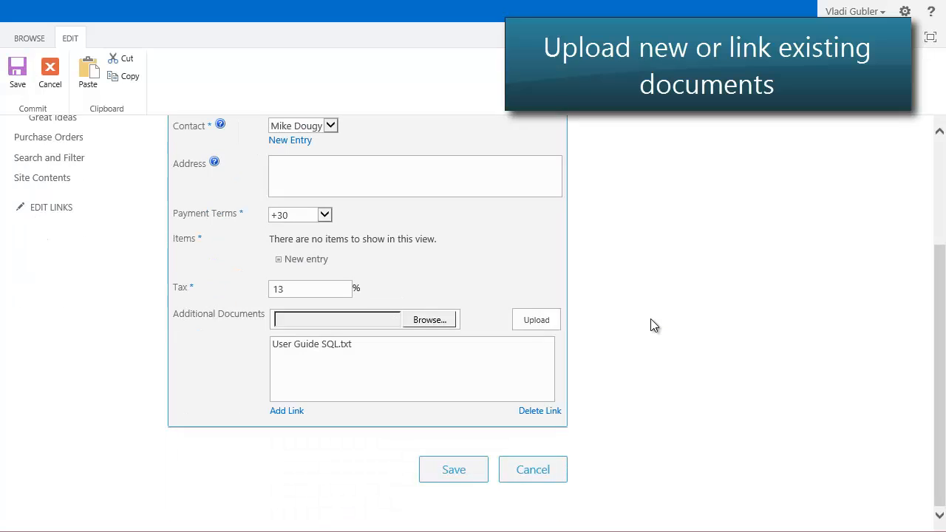
# Link the logo document from the Documents library as an additional document
pyautogui.click(294, 413)
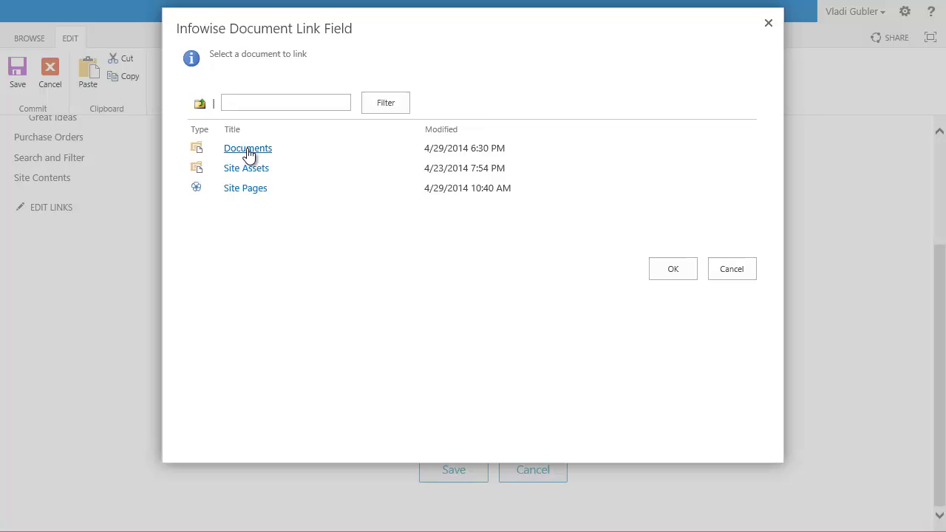
pyautogui.click(247, 147)
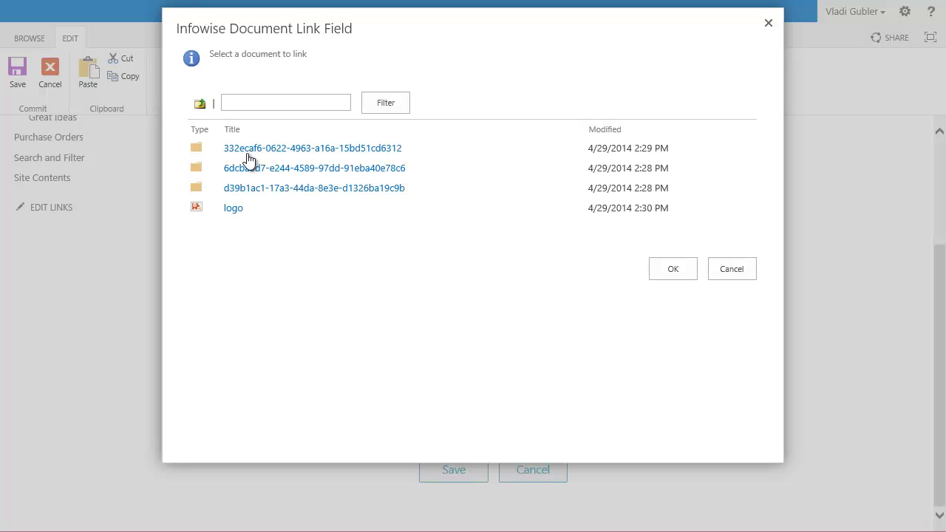
pyautogui.click(244, 208)
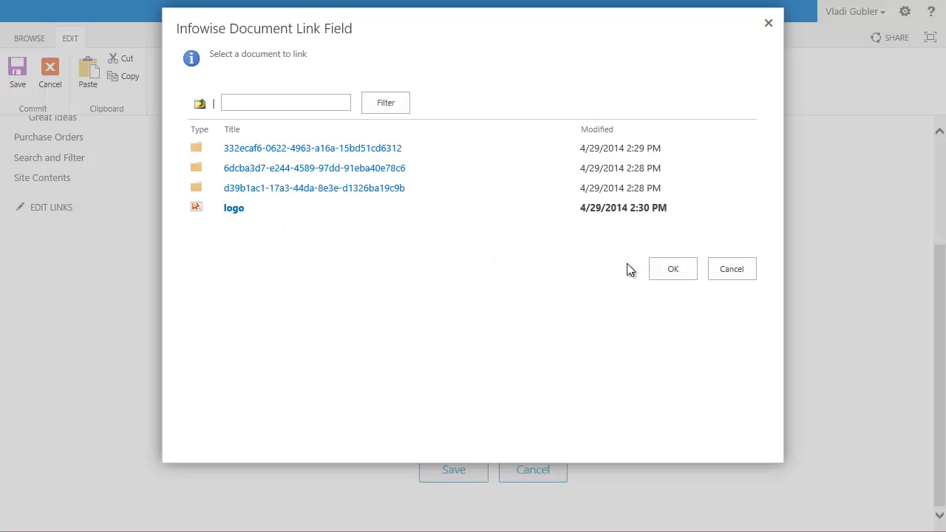
pyautogui.click(674, 268)
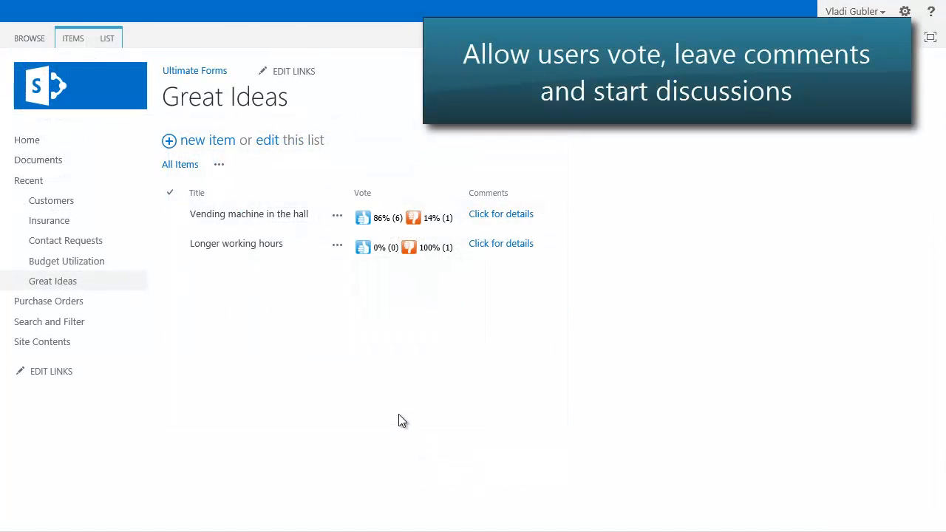
# Cast a thumbs-down vote with comment 'Bad idea!' on Longer working hours and show its comments
pyautogui.click(409, 247)
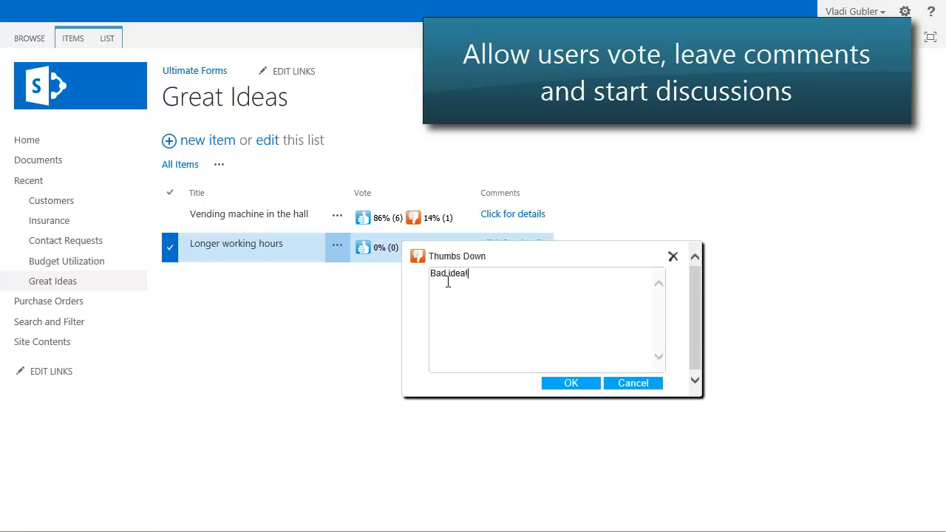
pyautogui.click(559, 383)
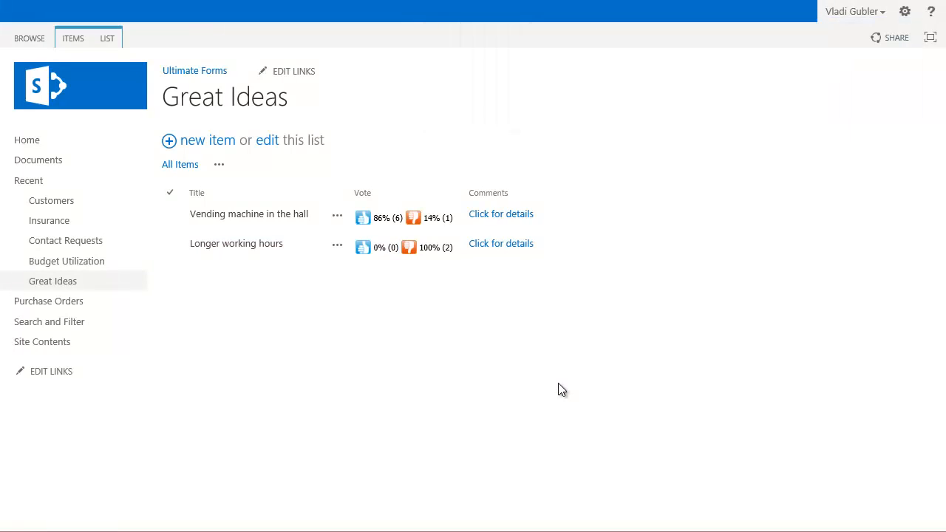
pyautogui.click(502, 244)
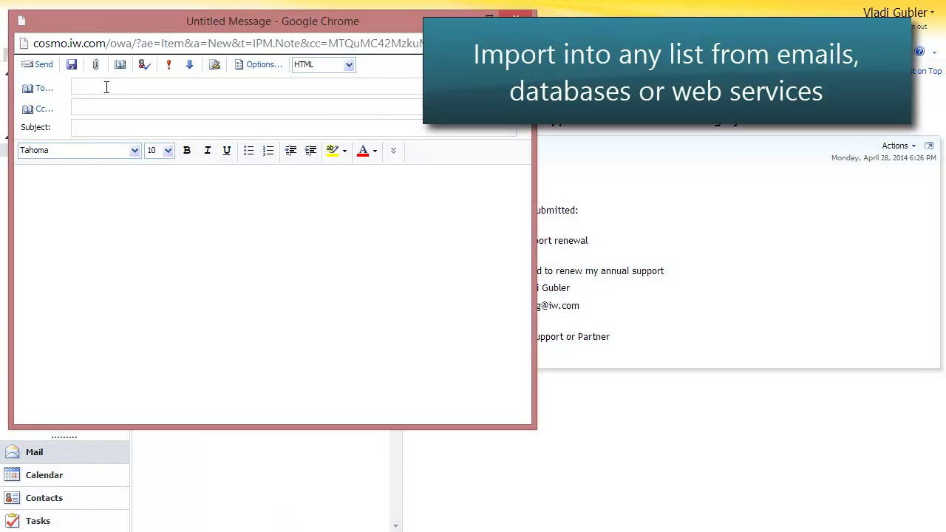
pyautogui.write('Info Box')
# Compose and send a 'Broken printer' mail to Info Box, then check the resulting Contact Requests item
pyautogui.click(108, 130)
pyautogui.click(73, 178)
pyautogui.write('My printer does not work!')
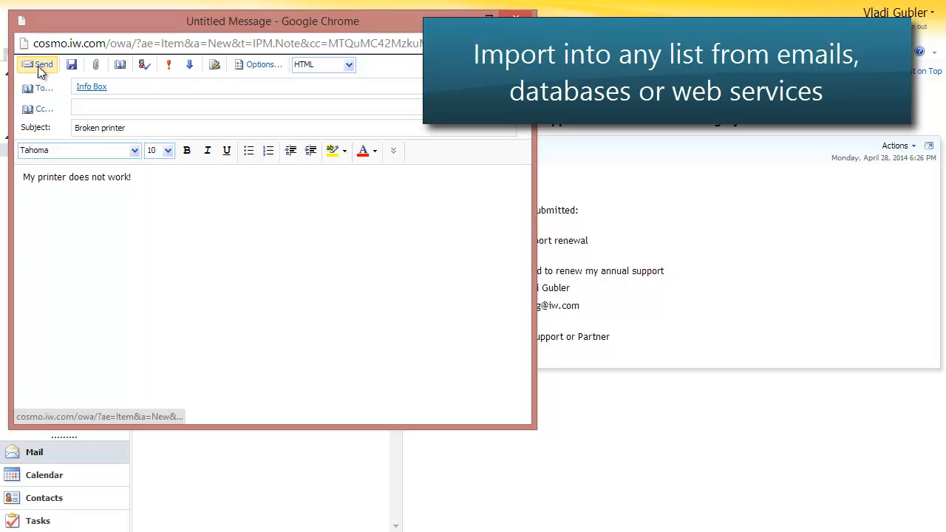
pyautogui.click(39, 66)
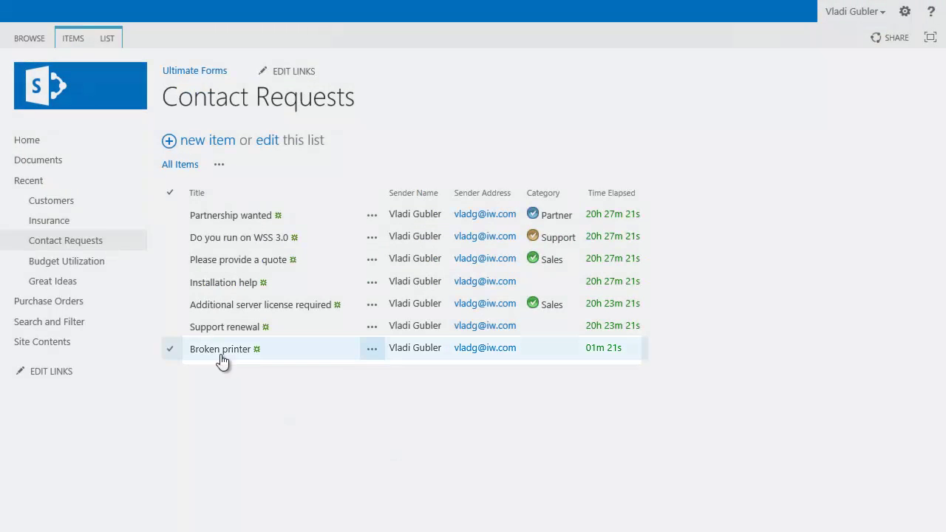
pyautogui.click(220, 349)
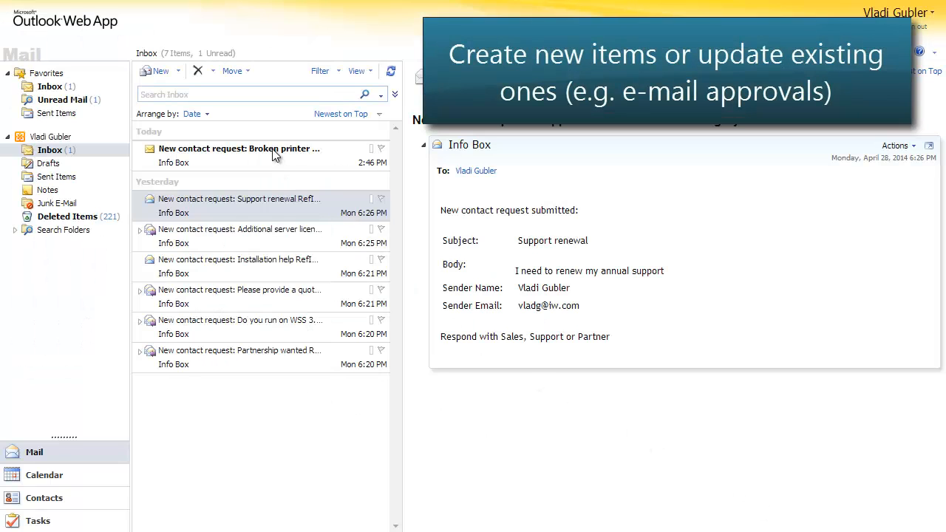
# Reply 'Support' to the Broken printer notification so the request gets the Support category
pyautogui.click(275, 154)
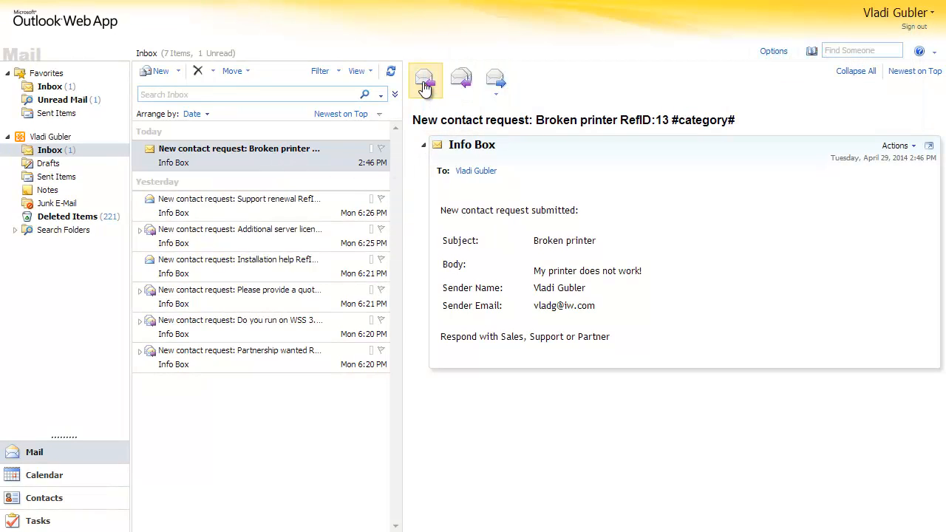
pyautogui.click(426, 79)
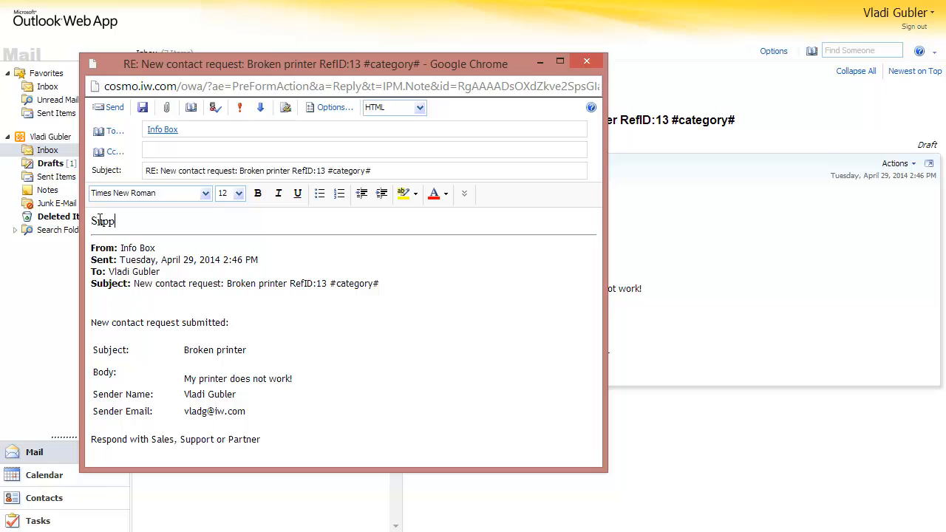
pyautogui.press('Return')
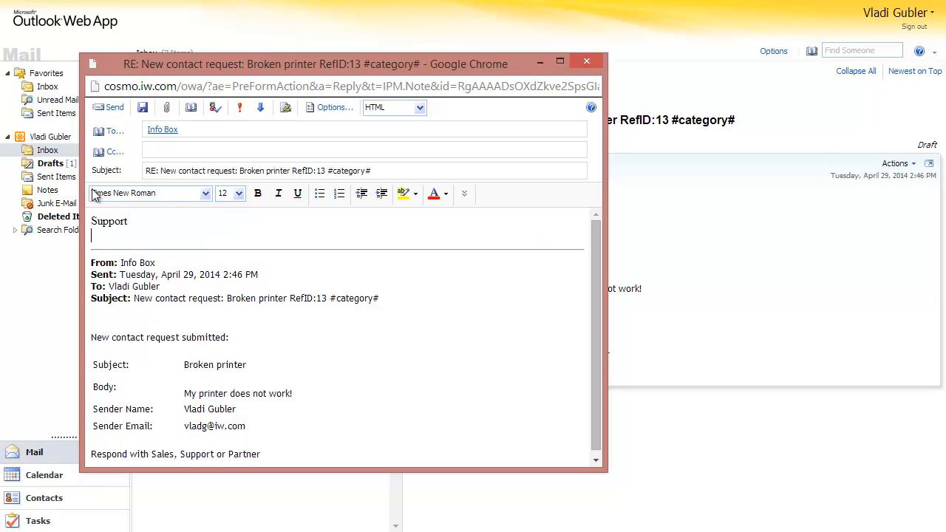
pyautogui.click(108, 107)
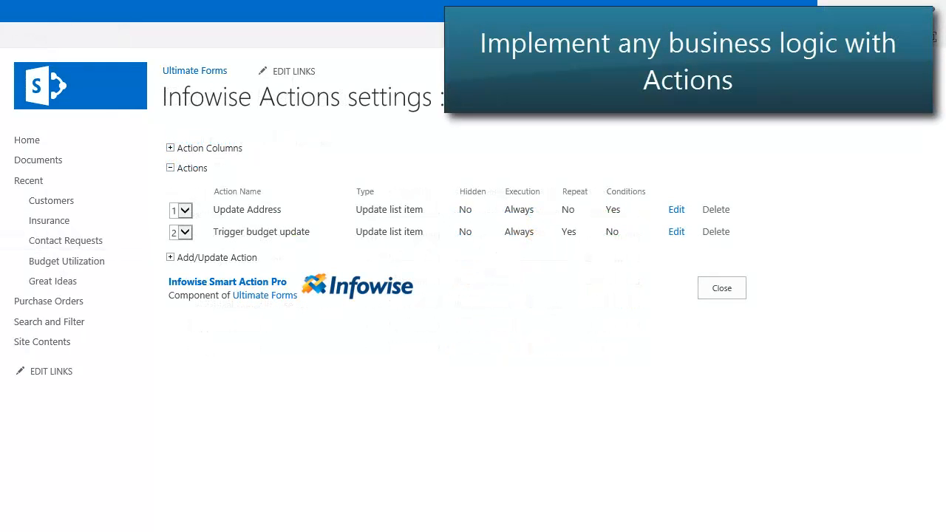
# Browse the available action types, then edit Update Address and review its Action Settings
pyautogui.click(170, 257)
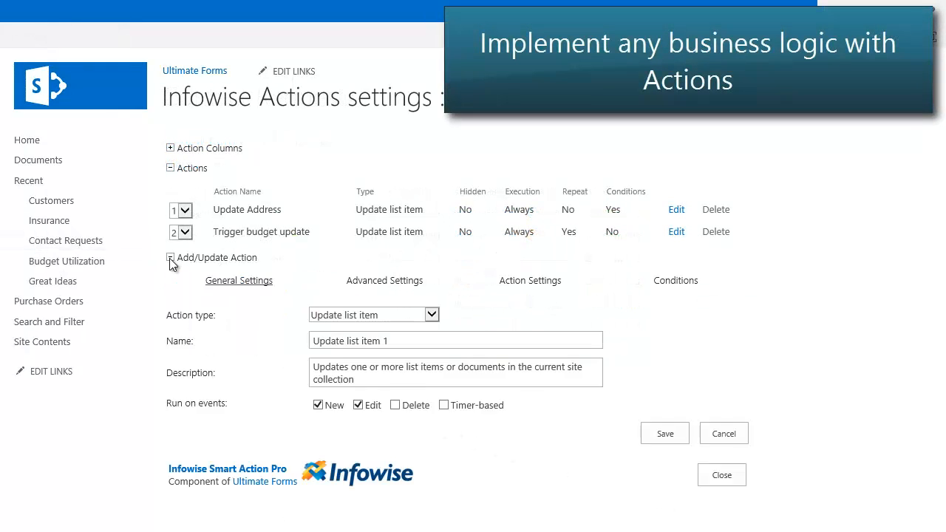
pyautogui.click(406, 320)
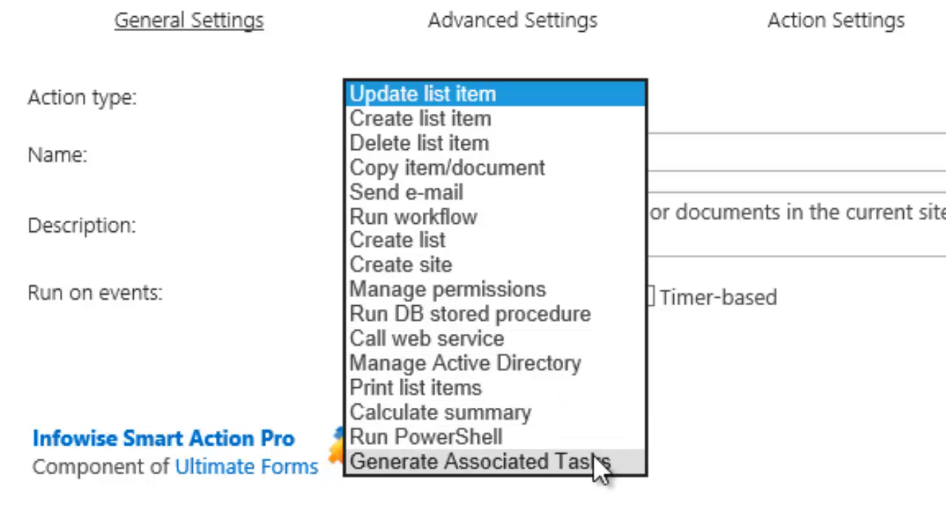
pyautogui.click(705, 468)
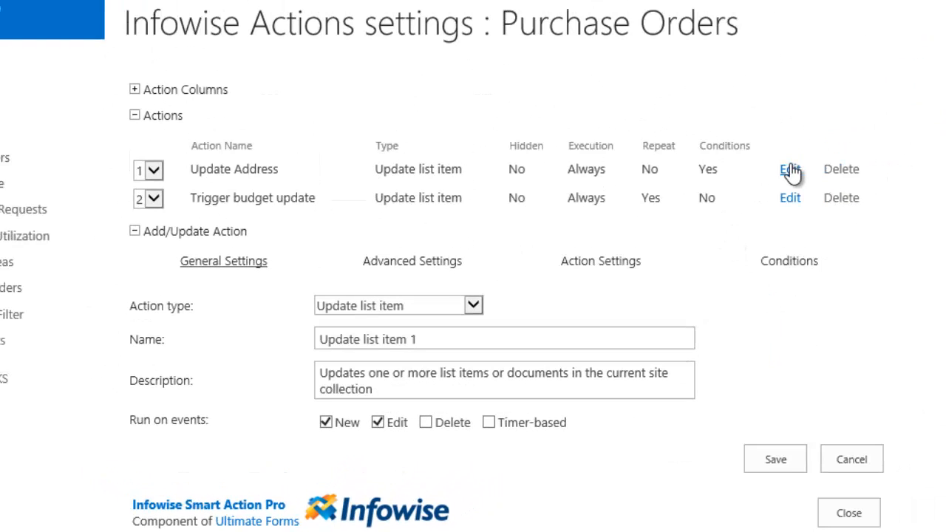
pyautogui.click(791, 171)
pyautogui.click(602, 260)
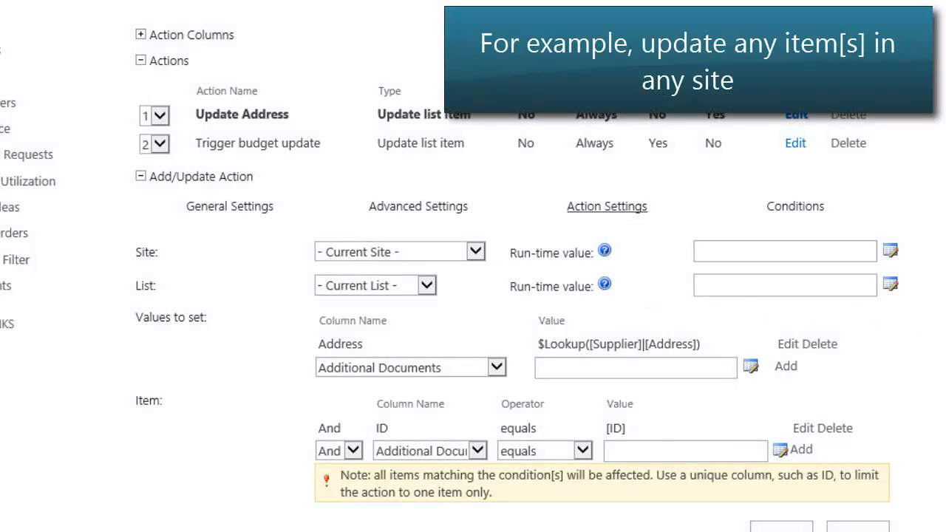
pyautogui.scroll(-3, 473, 296)
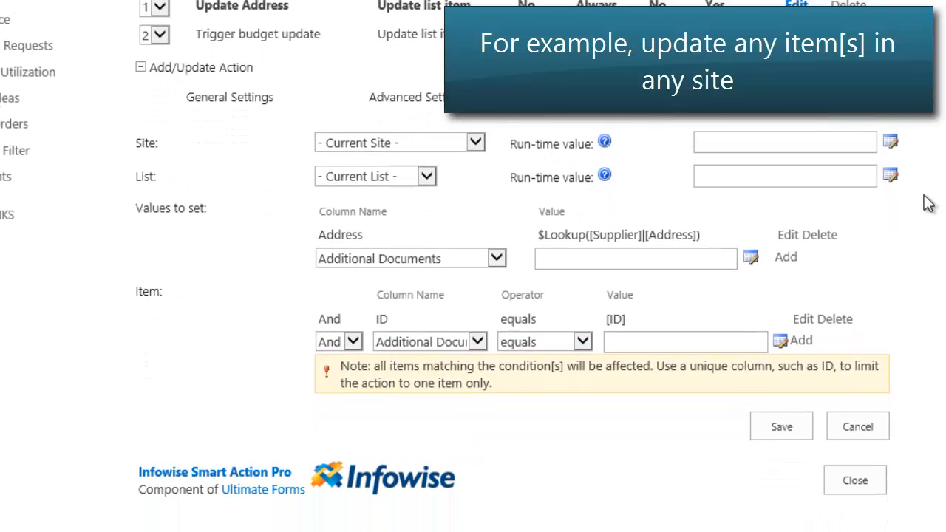
# Review the action's conditions and enable Timer-based running alongside new-item events
pyautogui.click(796, 96)
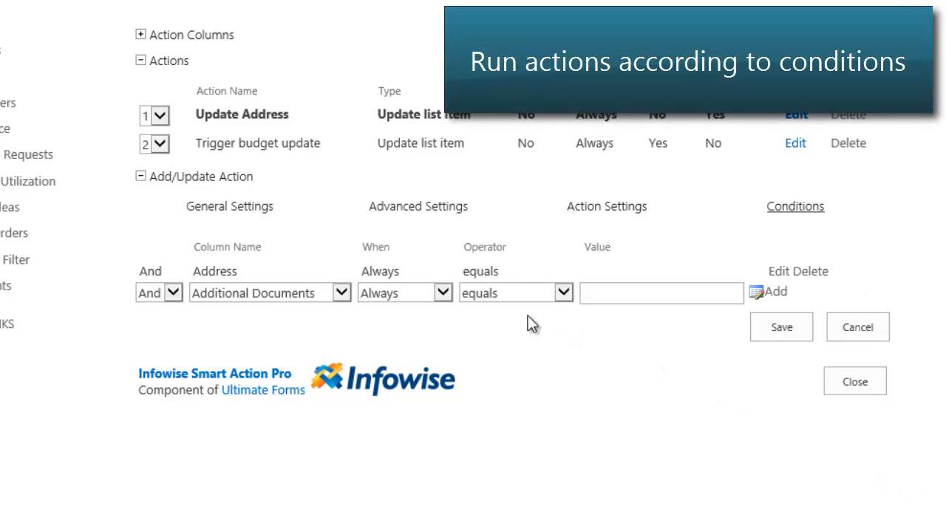
pyautogui.click(230, 206)
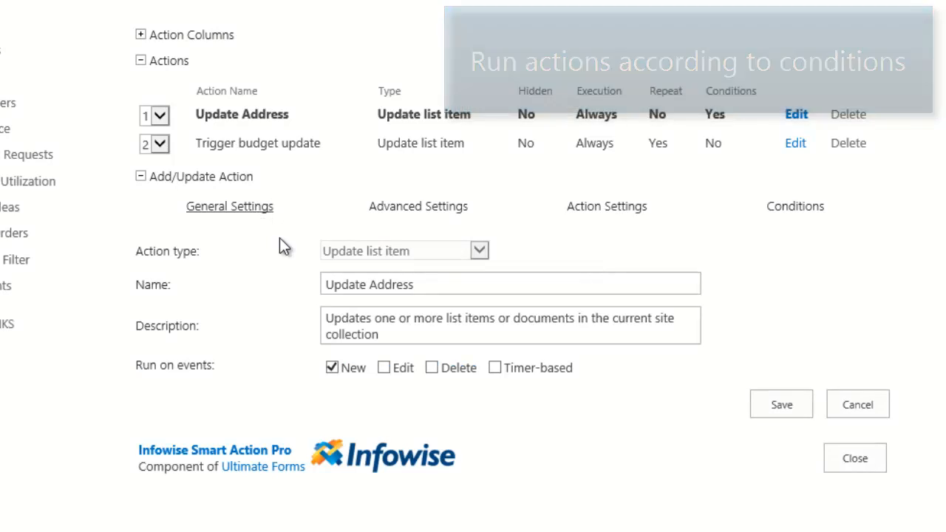
pyautogui.click(495, 368)
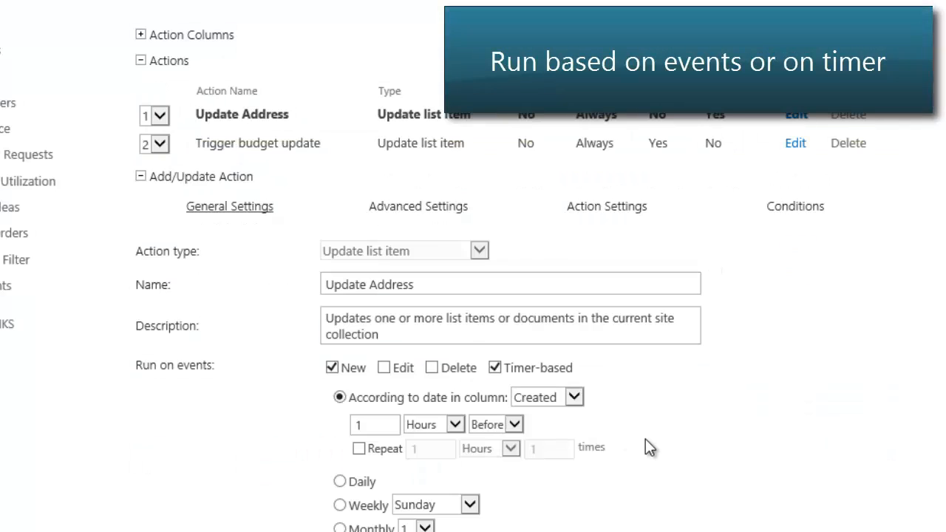
pyautogui.scroll(-2, 645, 439)
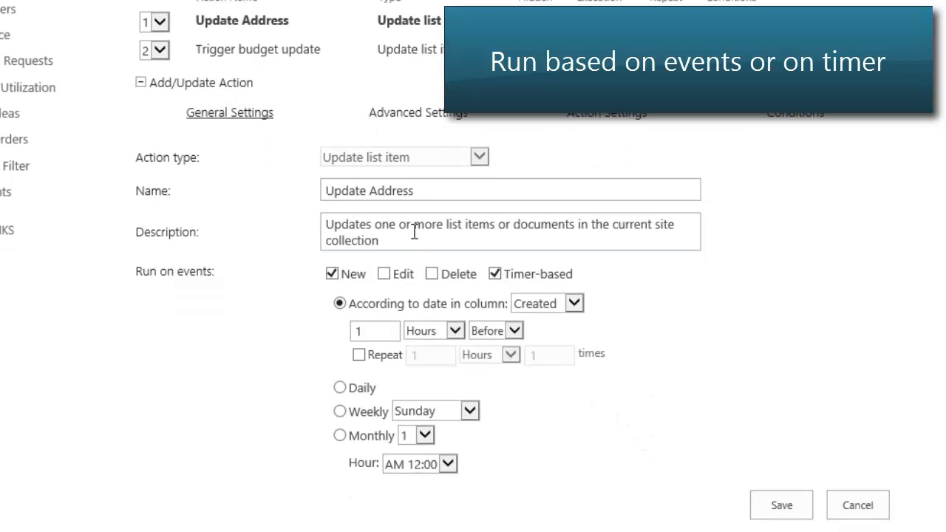
# Set execution to Show as column, add context-menu and ribbon-button access, and choose the person icon
pyautogui.click(418, 113)
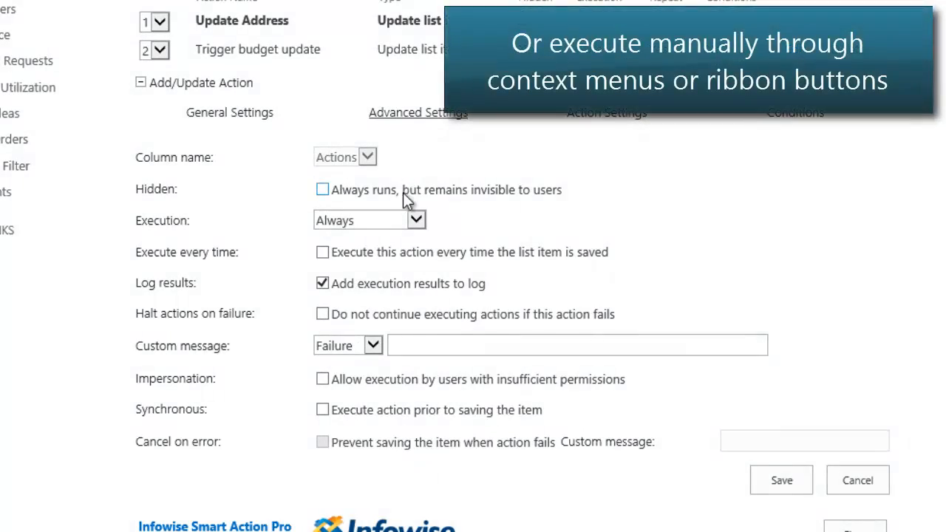
pyautogui.click(415, 221)
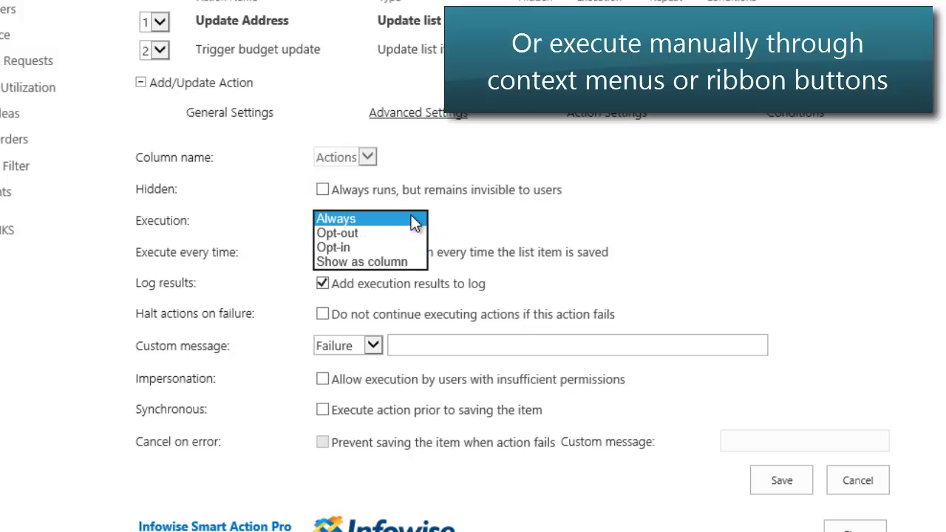
pyautogui.click(403, 259)
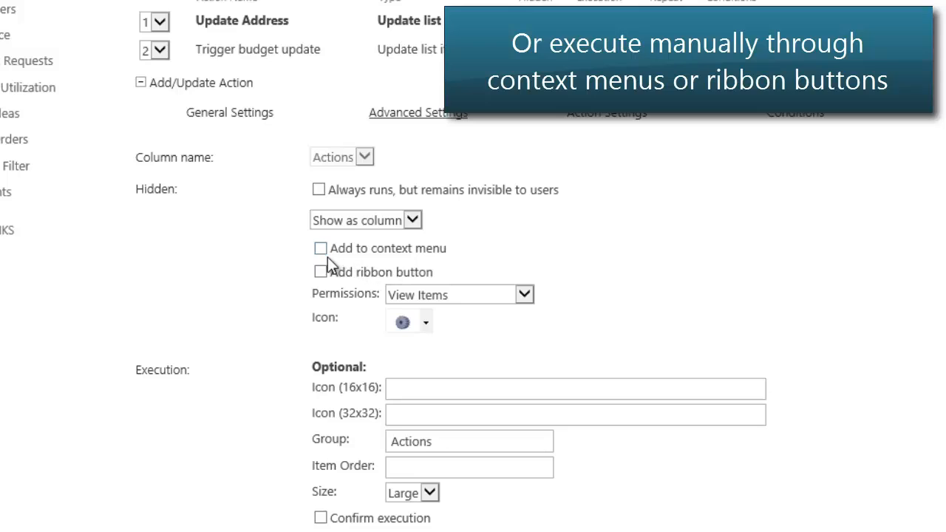
pyautogui.click(321, 249)
pyautogui.click(321, 272)
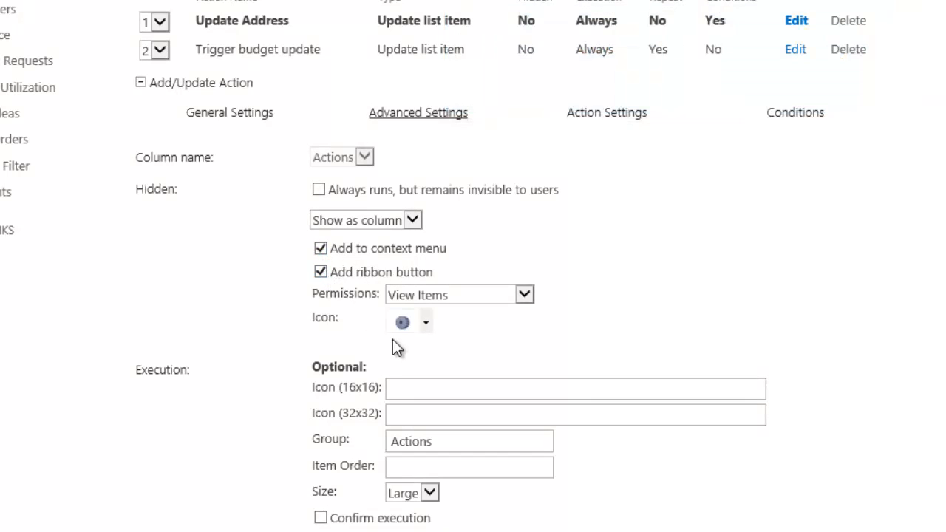
pyautogui.click(426, 323)
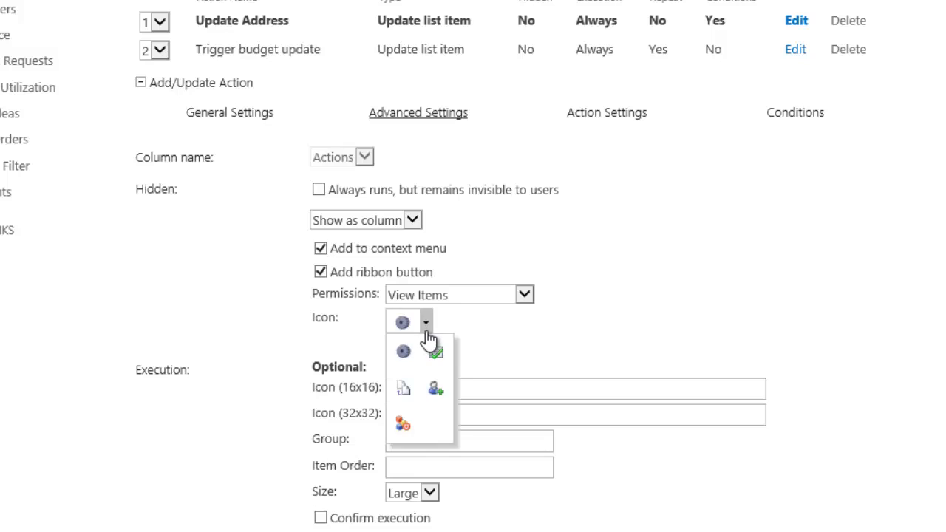
pyautogui.click(439, 389)
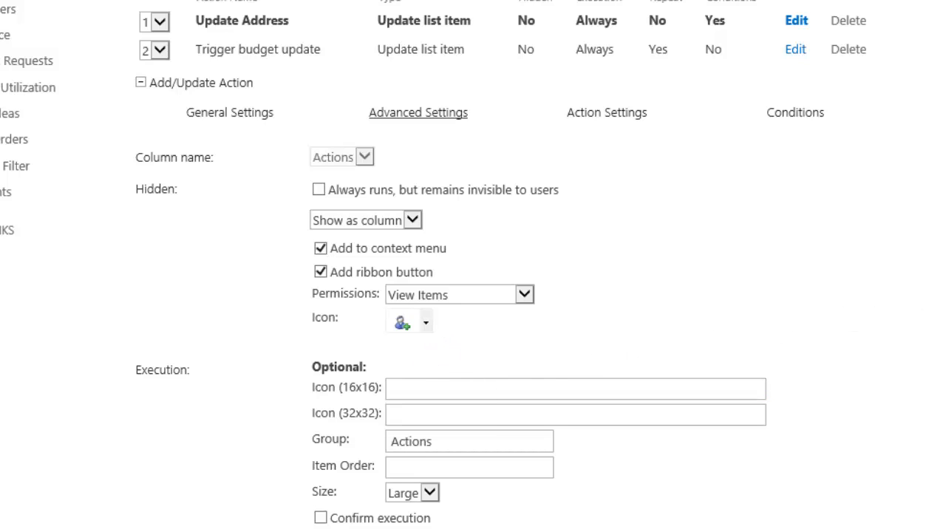
pyautogui.scroll(-10, 473, 295)
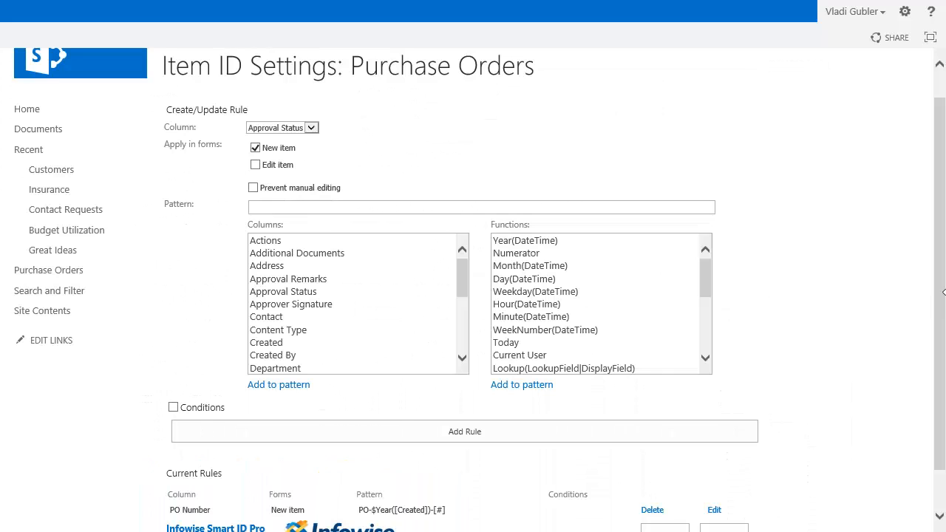
pyautogui.scroll(-2, 942, 306)
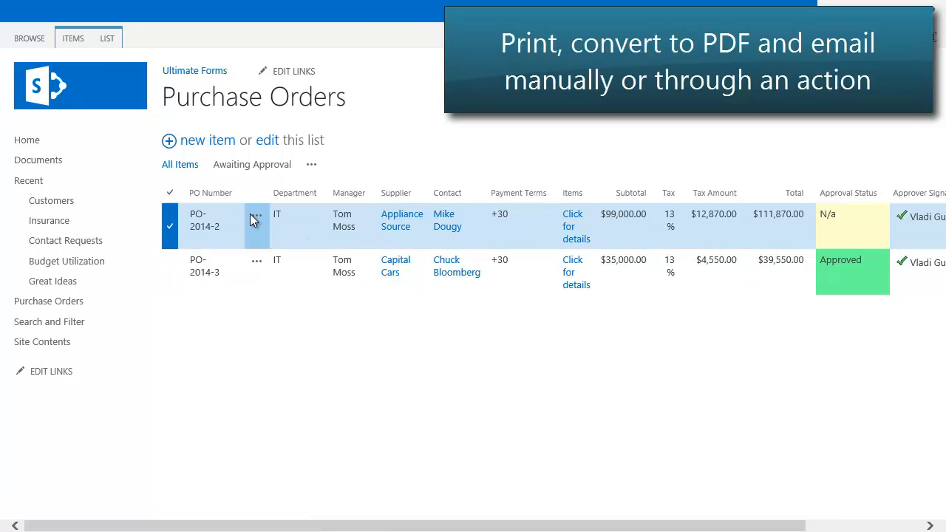
# Print PO-2014-2, export it to PDF and view it, then start emailing it as a PDF
pyautogui.click(256, 215)
pyautogui.click(307, 326)
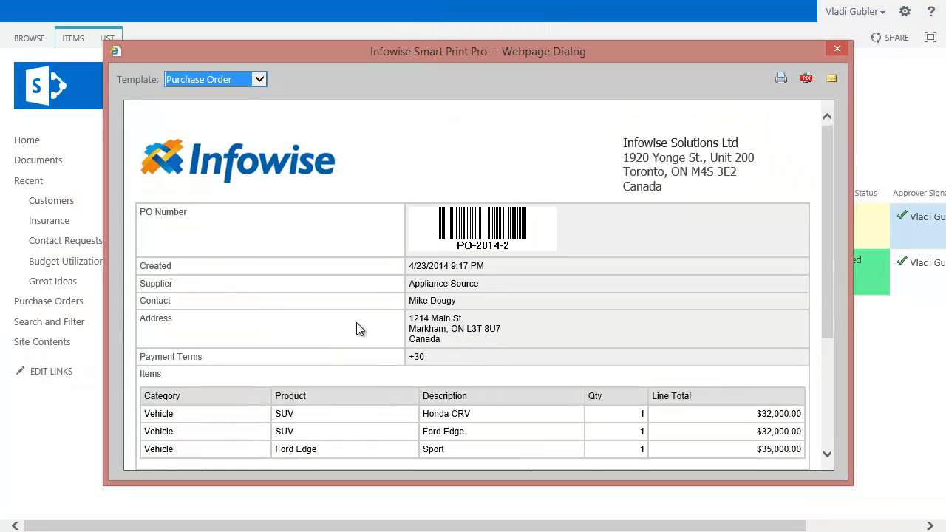
pyautogui.moveTo(825, 281)
pyautogui.mouseDown()
pyautogui.moveTo(826, 366)
pyautogui.moveTo(823, 227)
pyautogui.mouseUp()
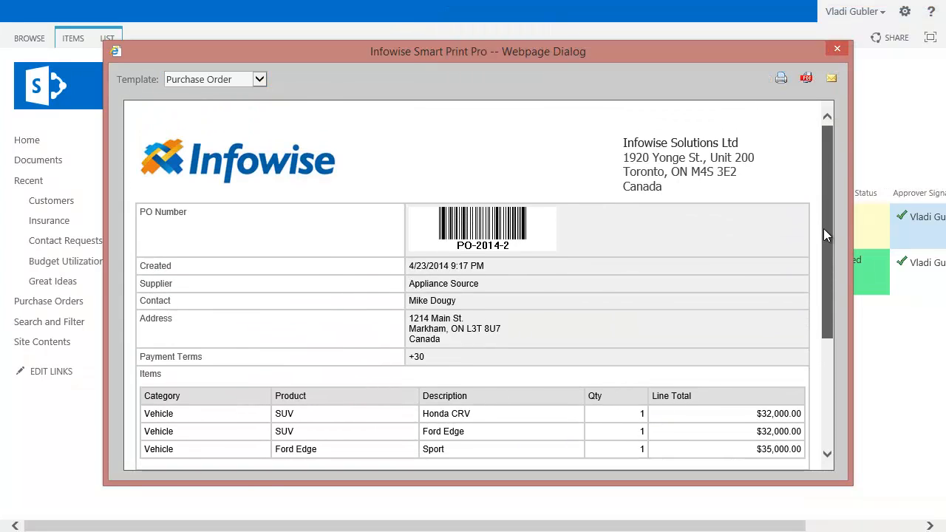
pyautogui.click(807, 79)
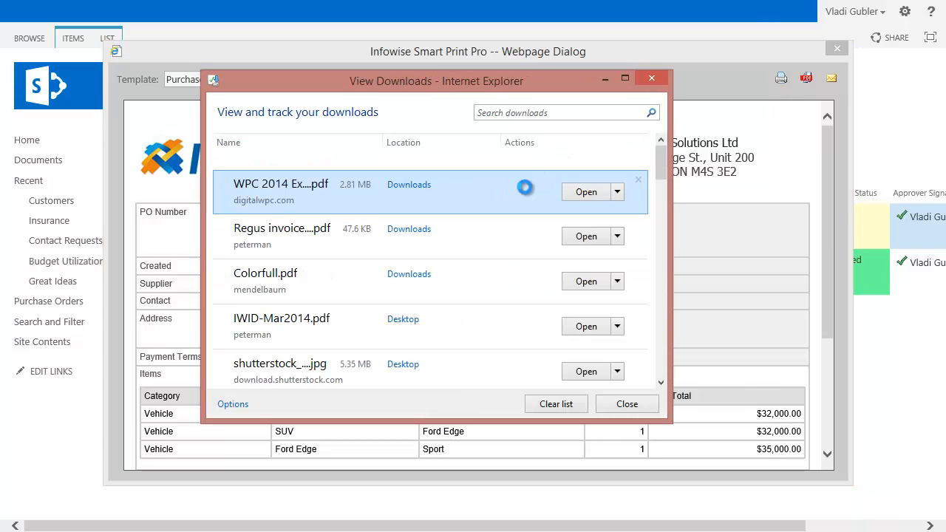
pyautogui.click(529, 192)
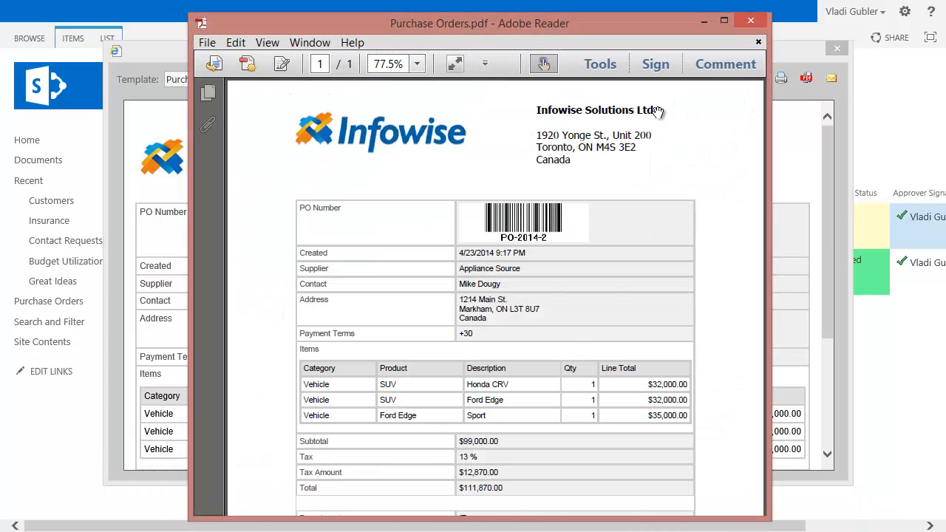
pyautogui.click(751, 20)
pyautogui.click(832, 79)
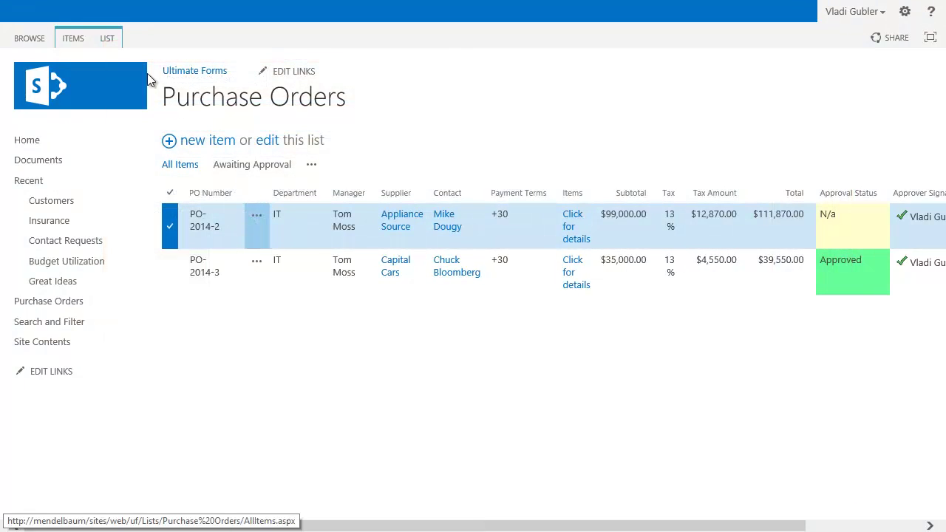
# Start a new alert on Purchase Orders from the LIST ribbon and add an extra recipient address
pyautogui.click(107, 38)
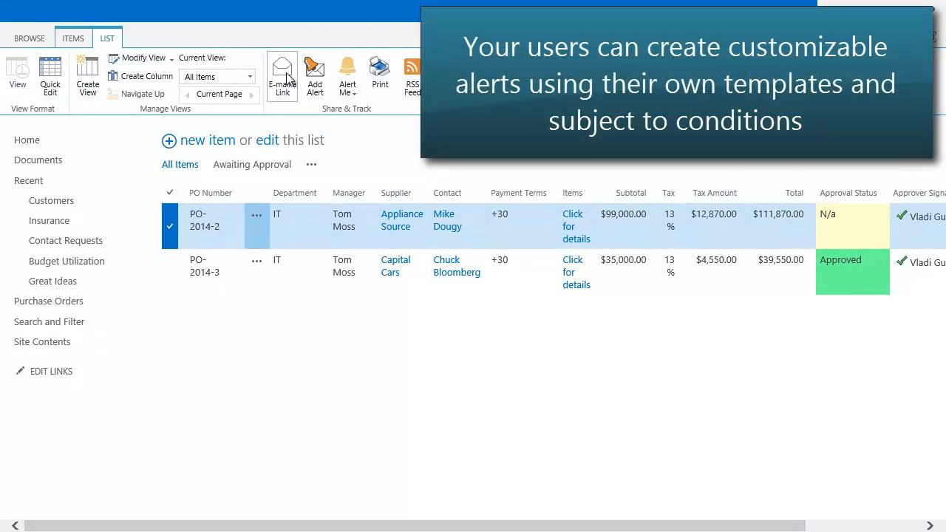
pyautogui.click(314, 77)
pyautogui.click(188, 162)
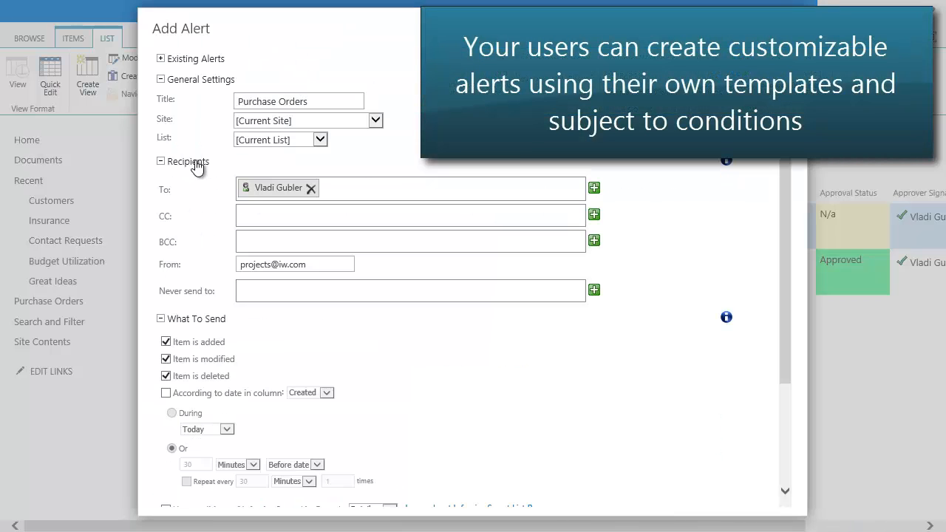
pyautogui.click(595, 189)
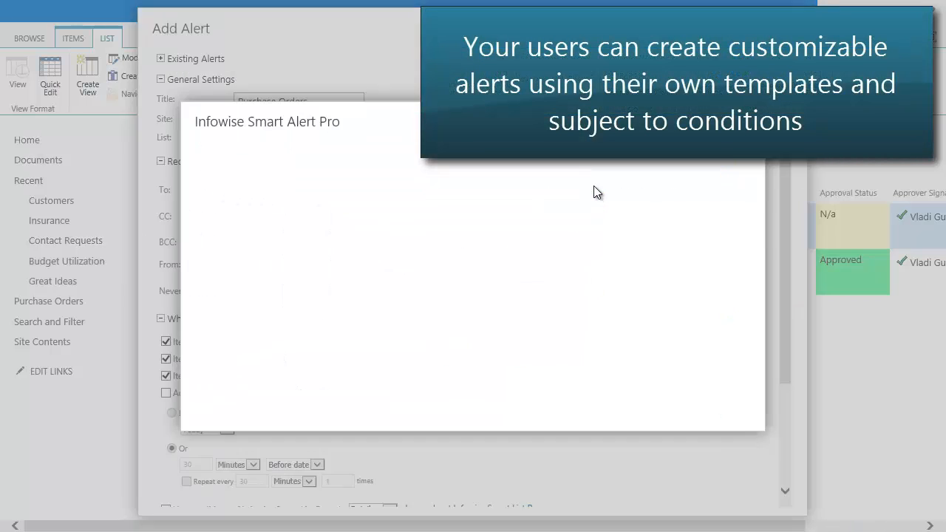
pyautogui.click(376, 330)
pyautogui.click(710, 334)
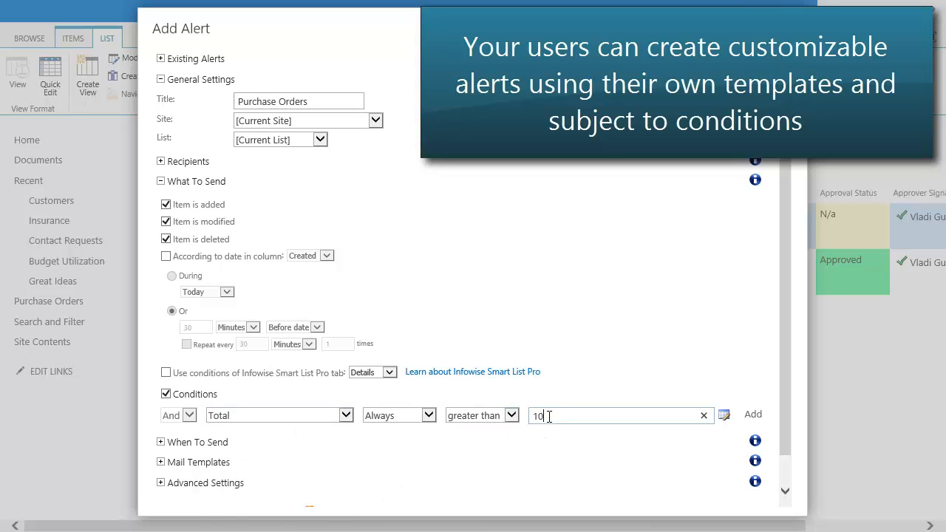
pyautogui.write('0000')
# Add the condition that Total is greater than 100000
pyautogui.click(753, 414)
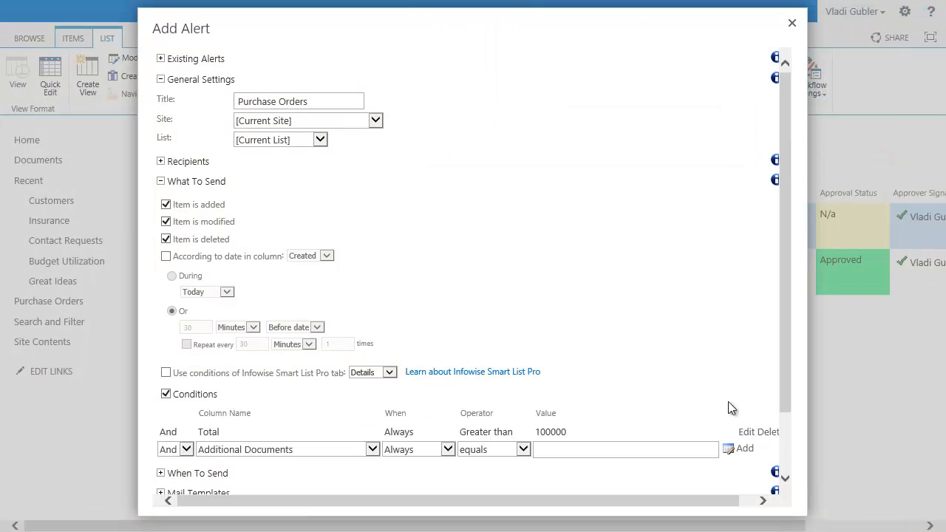
# Limit the alert to business days under When To Send and show its mail templates
pyautogui.click(308, 184)
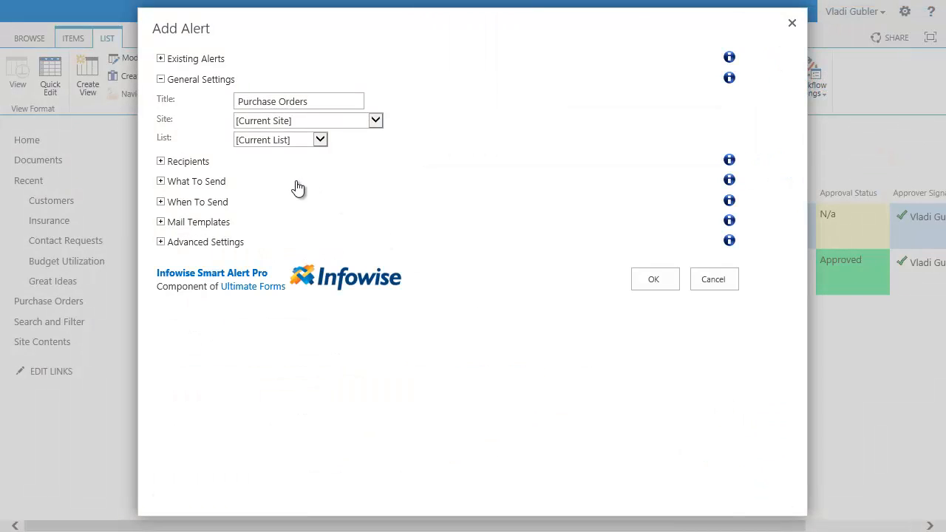
pyautogui.click(281, 211)
pyautogui.click(175, 259)
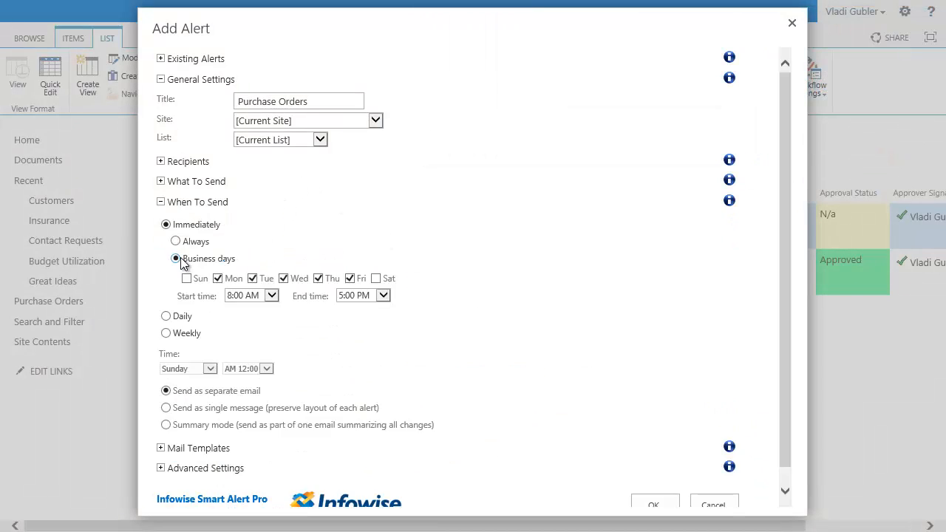
pyautogui.scroll(-1, 295, 221)
pyautogui.click(381, 185)
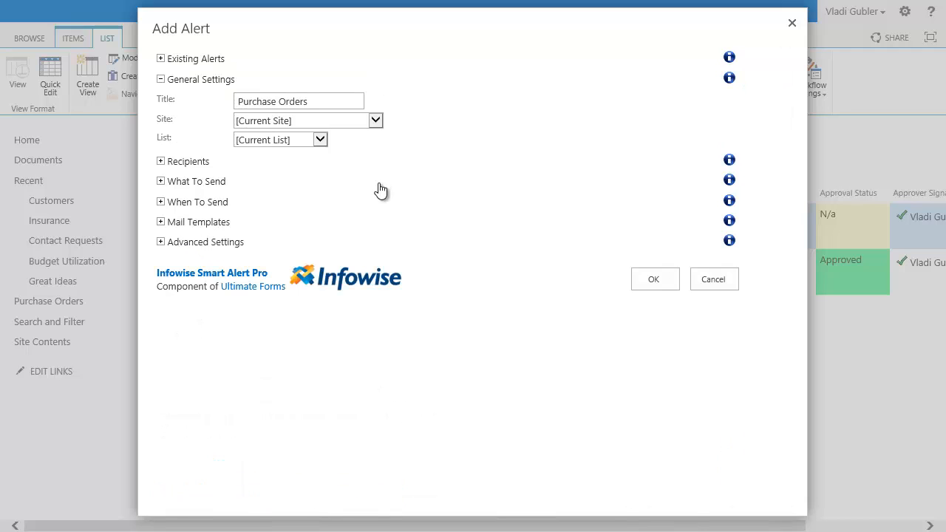
pyautogui.click(369, 224)
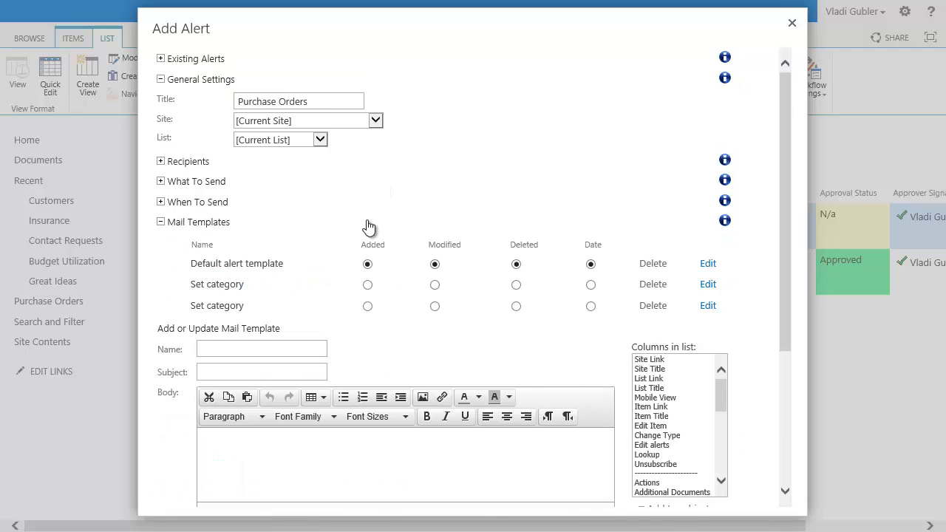
pyautogui.moveTo(785, 284); pyautogui.dragTo(785, 370)
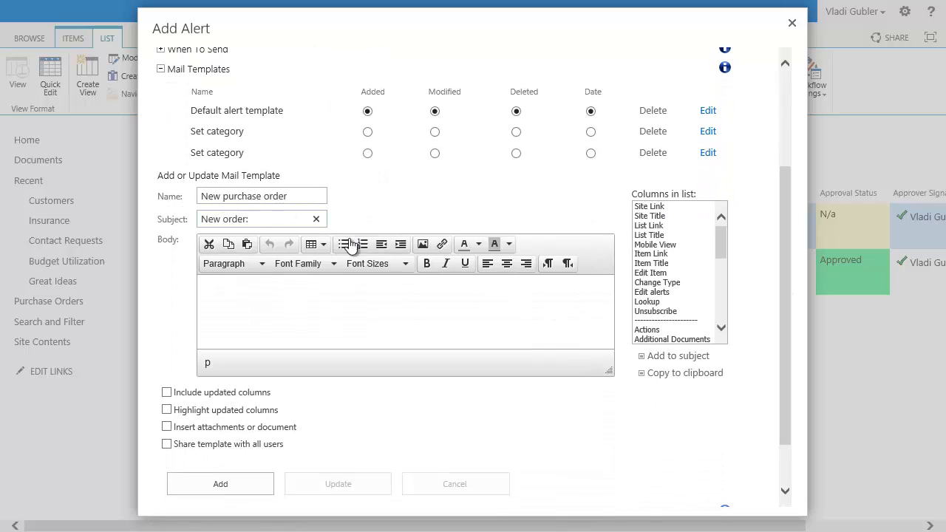
pyautogui.moveTo(721, 241); pyautogui.dragTo(720, 318)
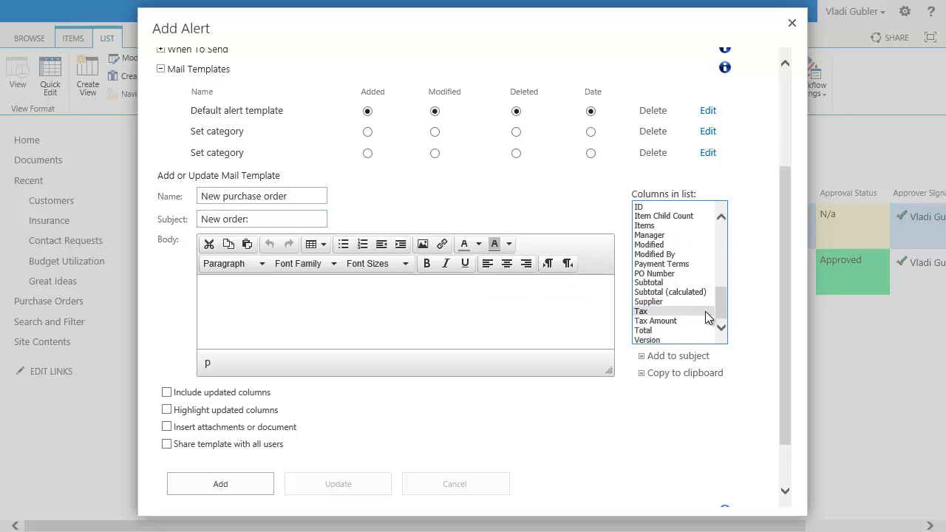
# Build the New purchase order template with PO Number in the subject and Total in the body, and add it
pyautogui.click(654, 274)
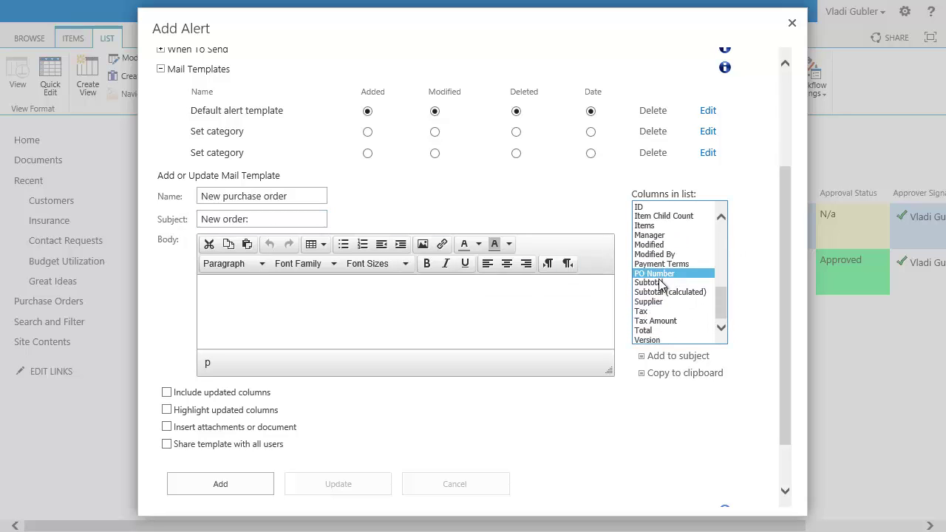
pyautogui.click(678, 356)
pyautogui.click(253, 302)
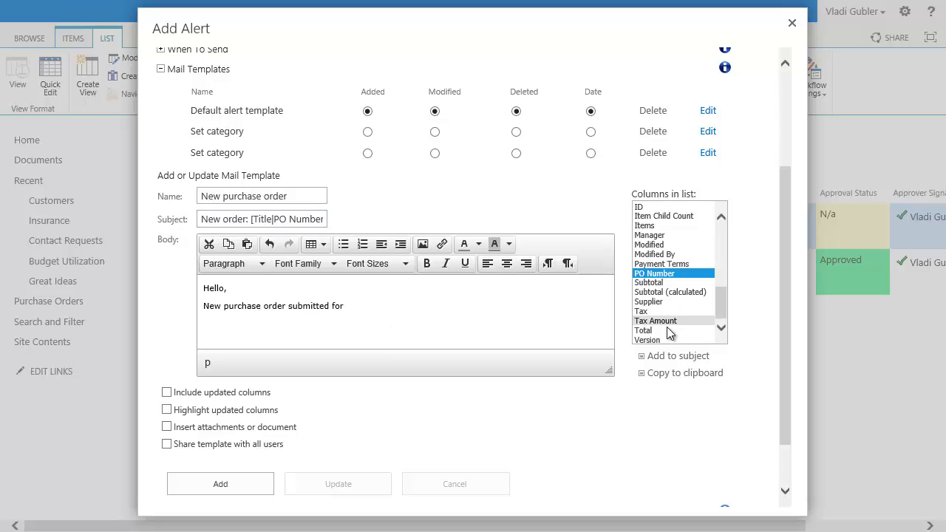
pyautogui.click(643, 330)
pyautogui.click(664, 379)
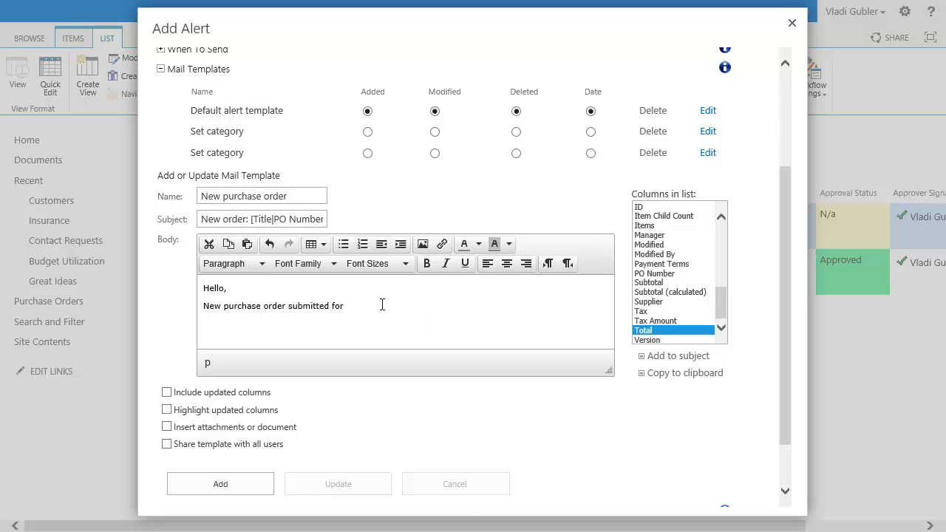
pyautogui.click(220, 484)
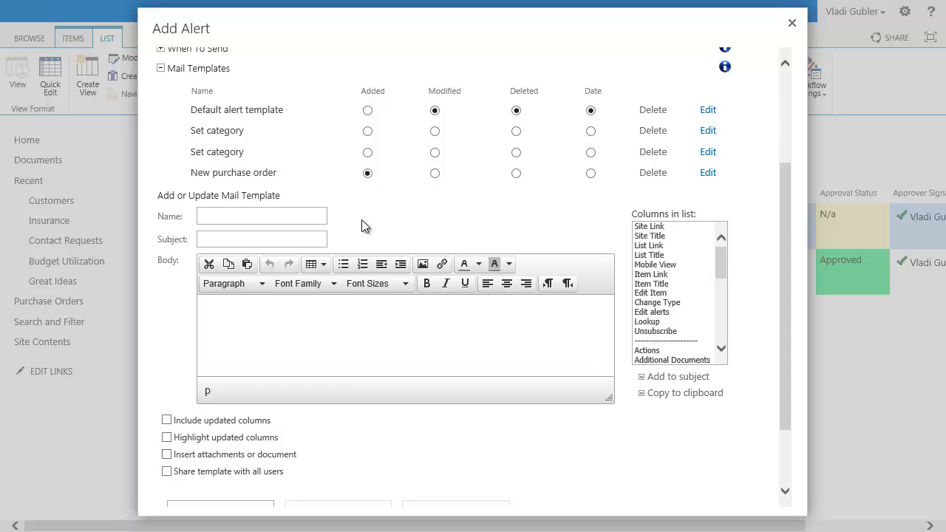
pyautogui.scroll(-3, 361, 222)
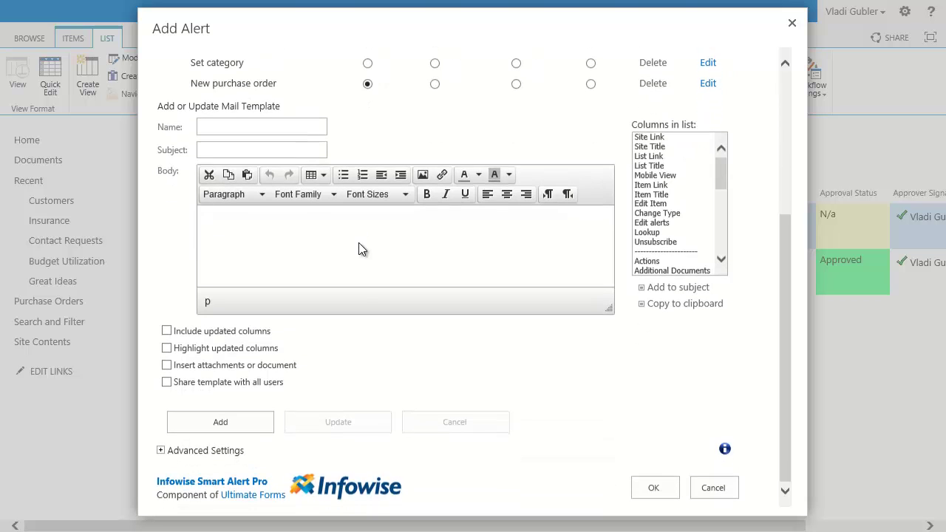
# Save the alert, then choose Events and Purchase Orders as calendar sources without category filtering
pyautogui.click(655, 488)
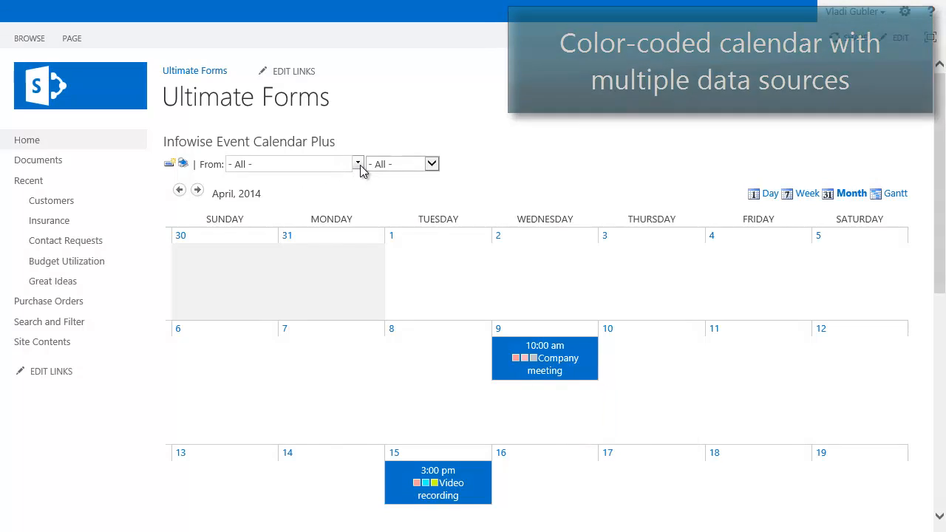
pyautogui.click(358, 164)
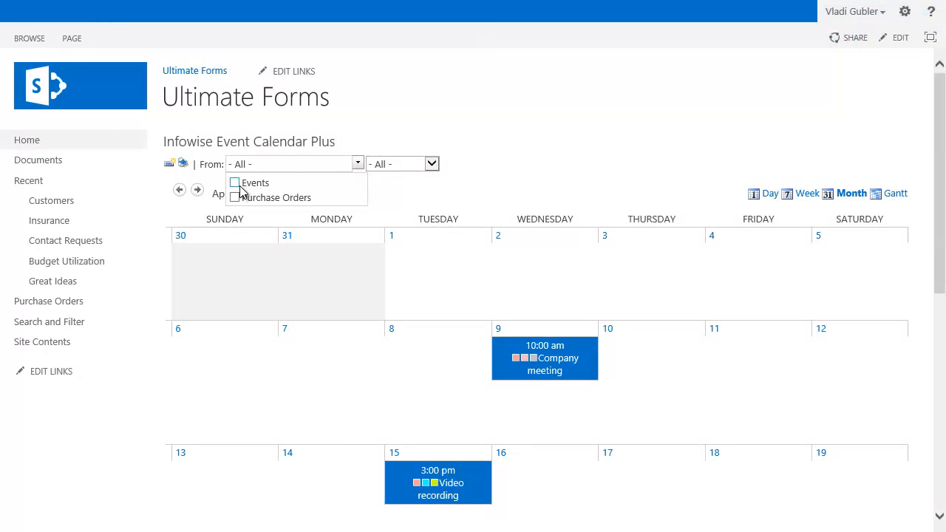
pyautogui.click(379, 191)
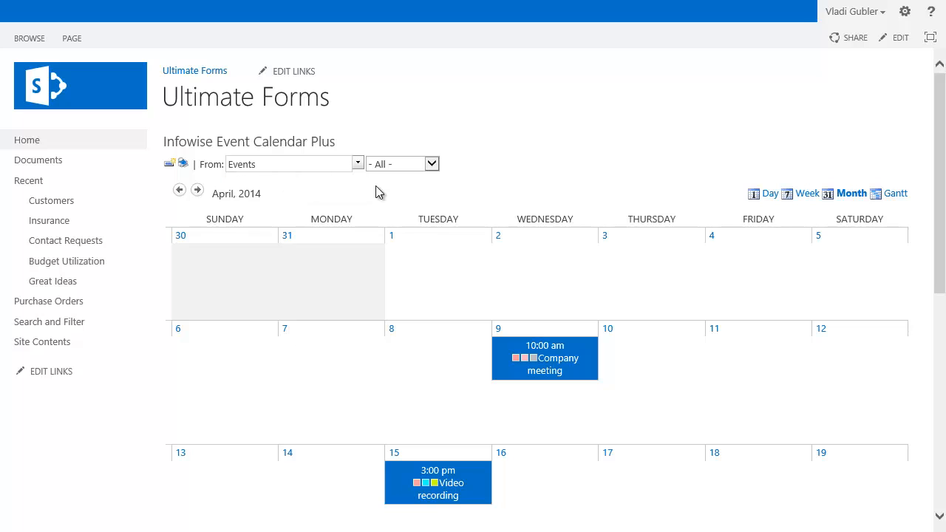
pyautogui.click(432, 164)
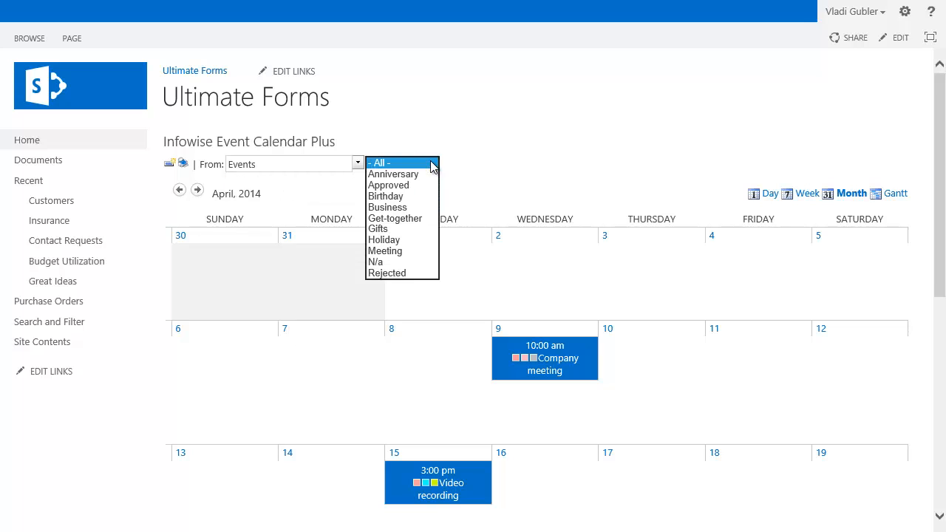
pyautogui.click(399, 218)
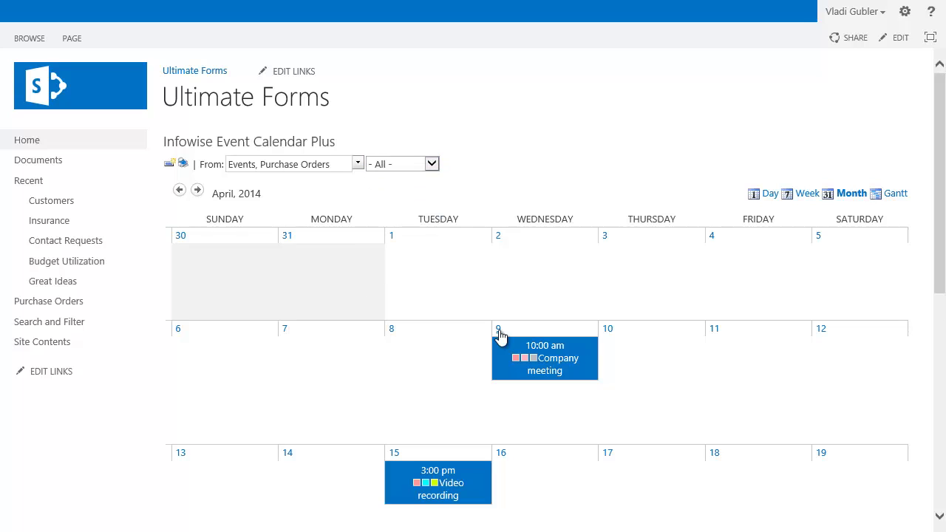
# Cycle the calendar through day and week views and bring up its printable April 2014 version
pyautogui.click(498, 329)
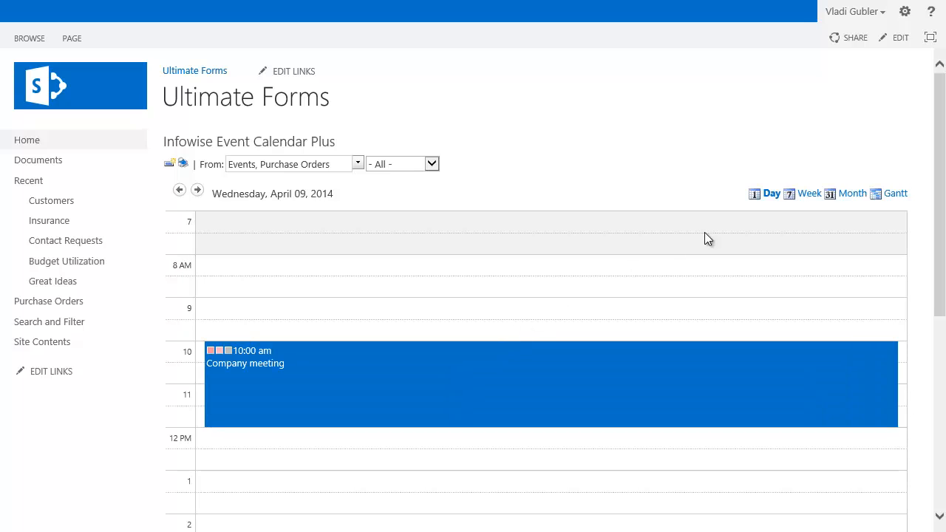
pyautogui.click(804, 196)
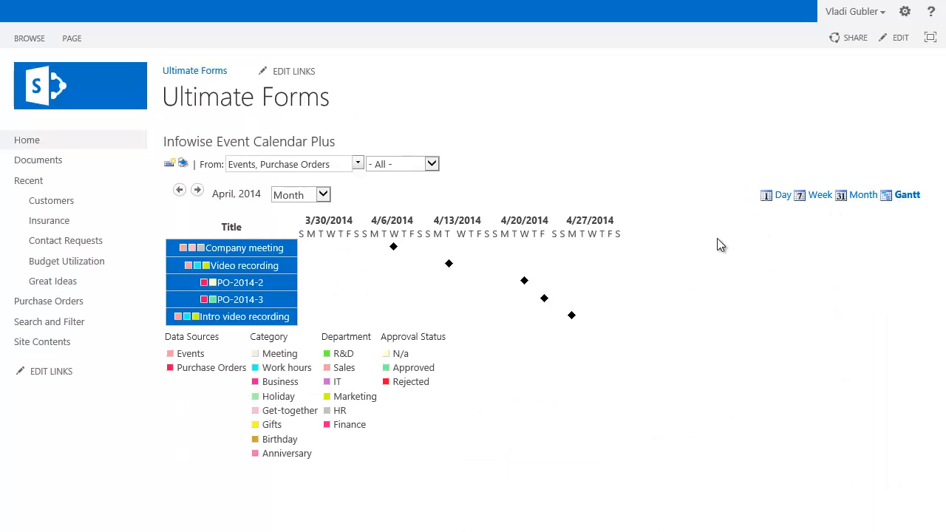
pyautogui.click(863, 194)
pyautogui.click(183, 163)
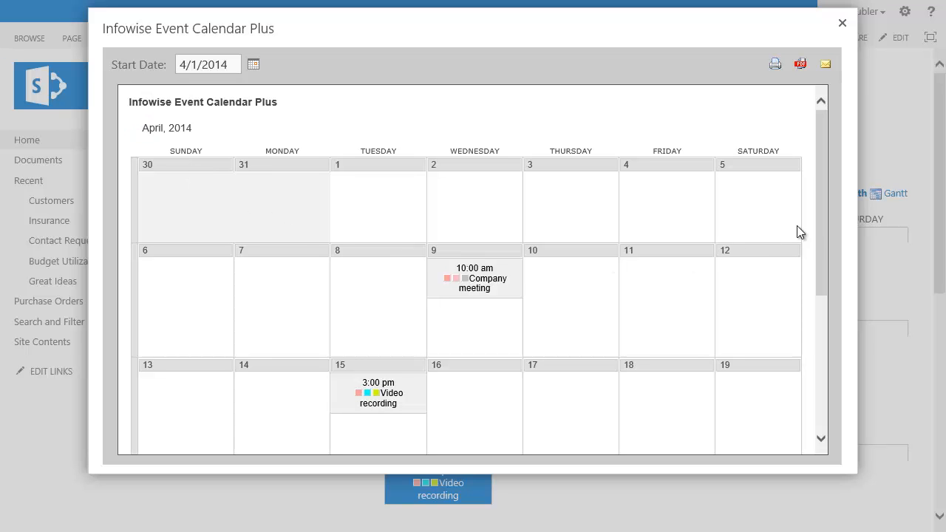
pyautogui.moveTo(827, 222); pyautogui.dragTo(825, 187)
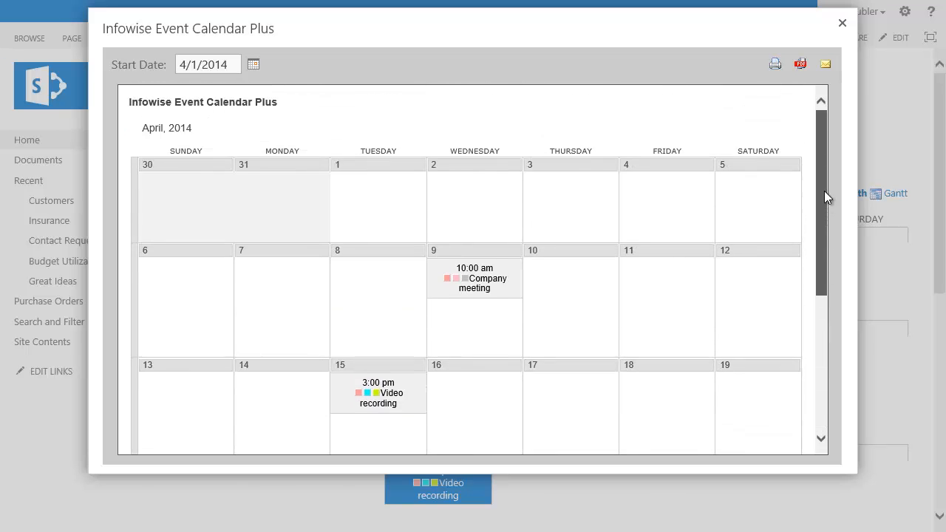
# Bring up the e-mail form for sending the printable calendar as a PDF
pyautogui.click(828, 65)
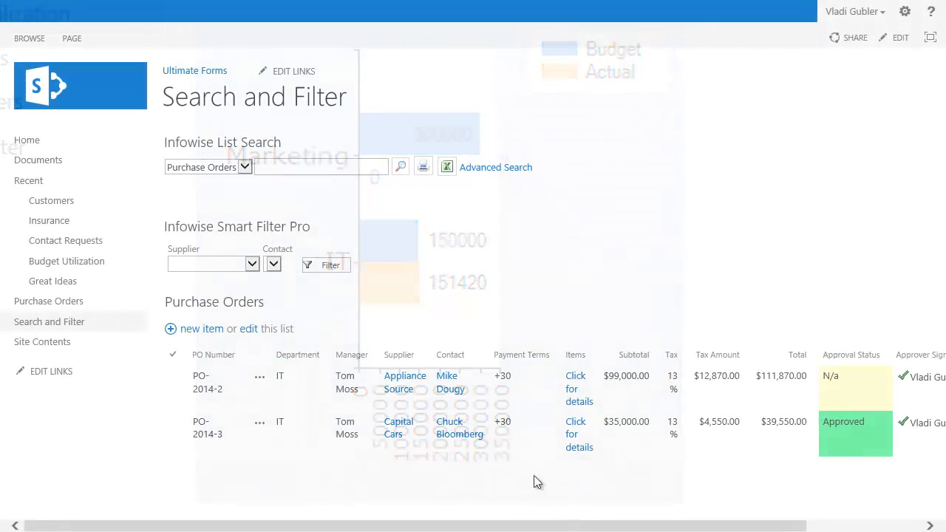
pyautogui.write('po')
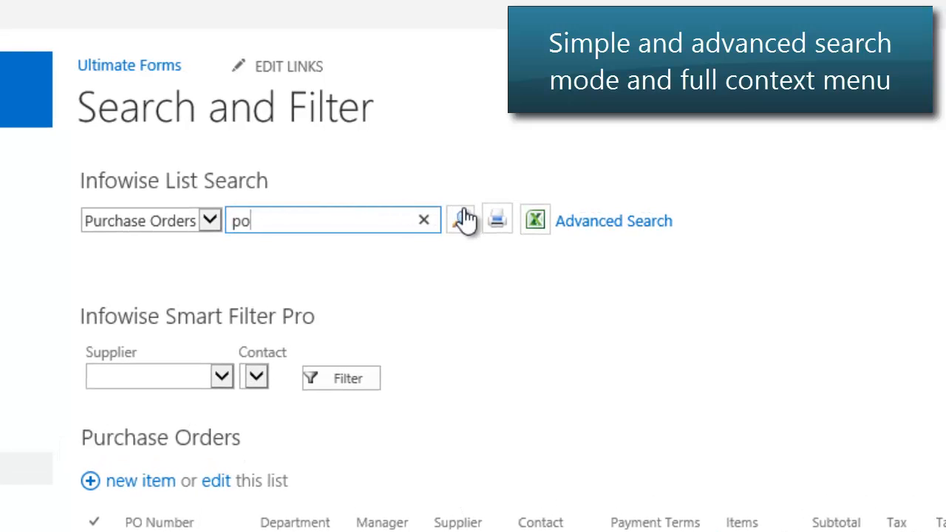
# Run an Advanced Search for Subtotal greater than 50000, returning PO-2014-2, and open its actions menu
pyautogui.click(463, 221)
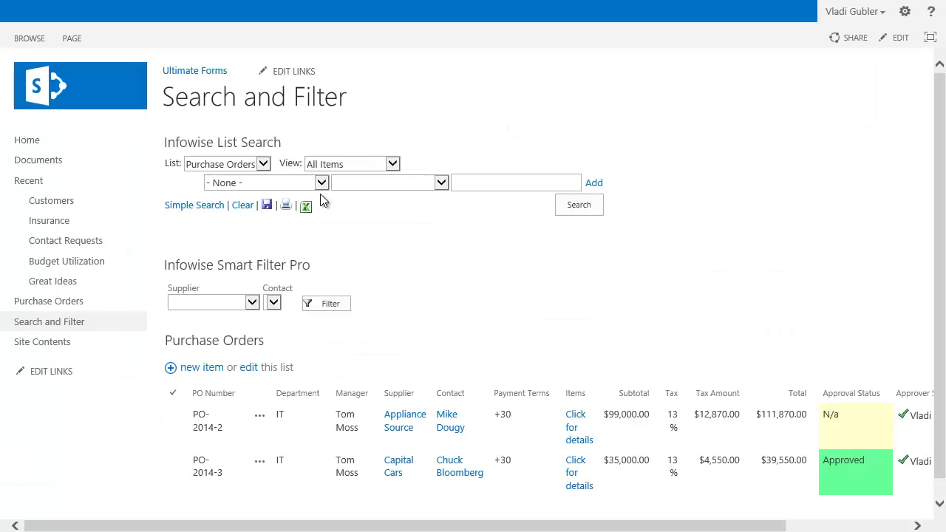
pyautogui.click(323, 183)
pyautogui.click(224, 358)
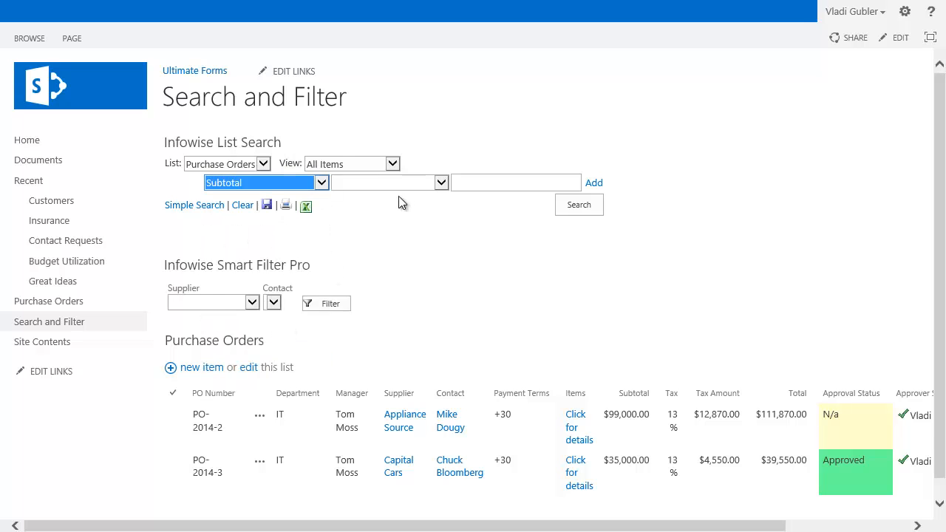
pyautogui.click(441, 183)
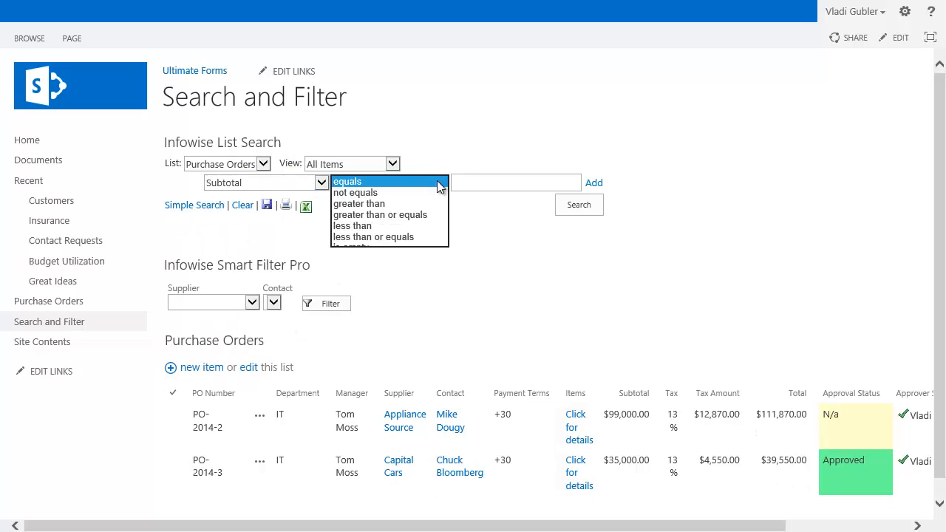
pyautogui.click(403, 204)
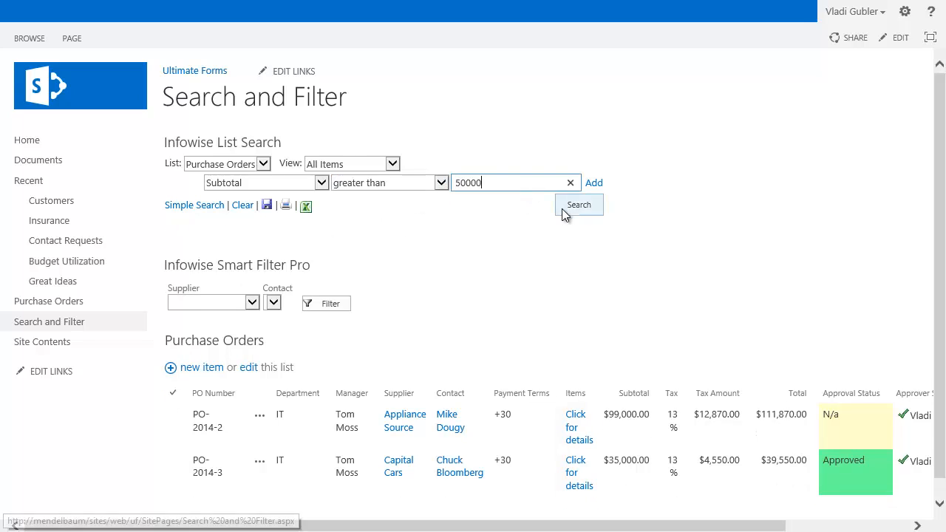
pyautogui.click(579, 205)
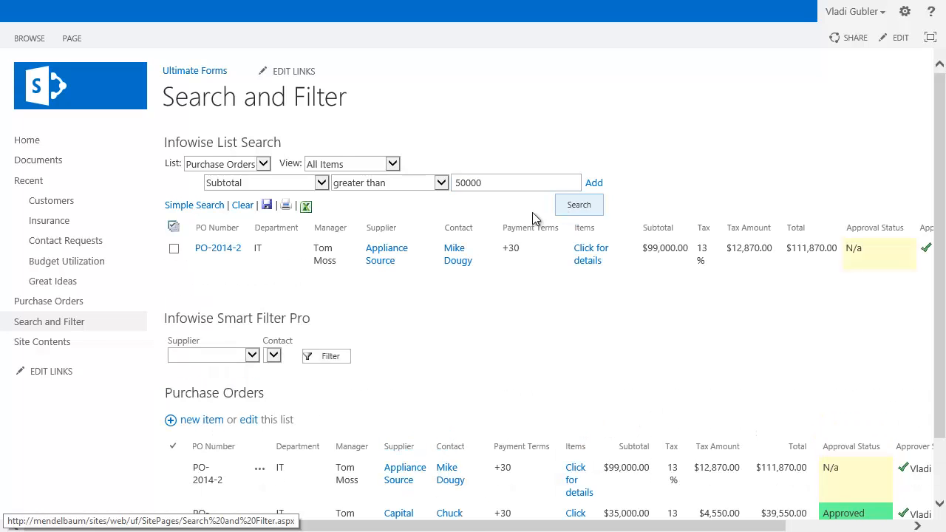
pyautogui.moveTo(219, 248)
pyautogui.click(245, 248)
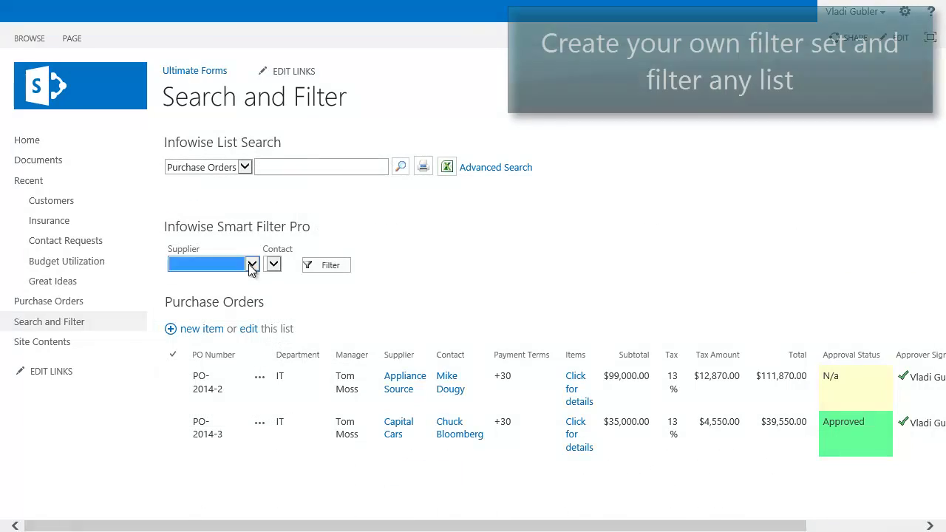
# Apply a Smart Filter Pro filter on supplier Appliance Source and its contact, leaving PO-2014-2
pyautogui.click(252, 265)
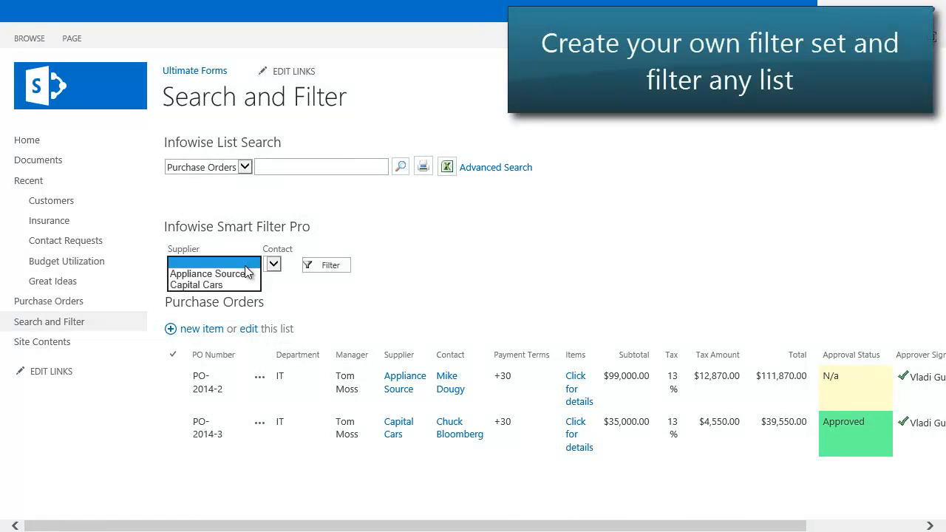
pyautogui.click(214, 274)
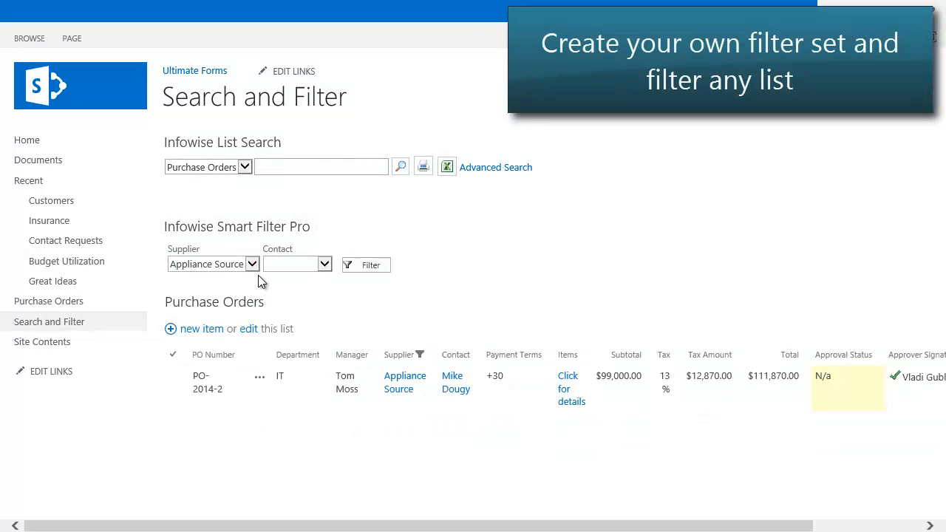
pyautogui.click(324, 265)
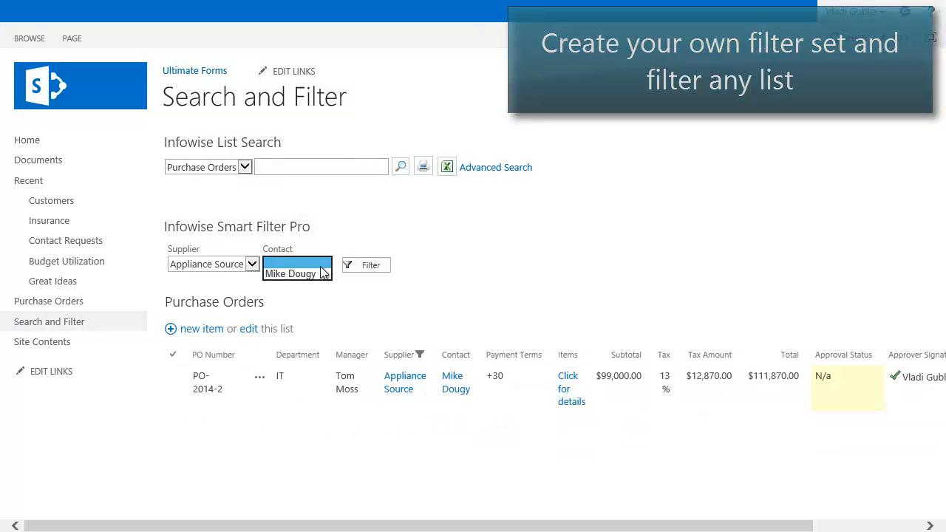
pyautogui.click(295, 275)
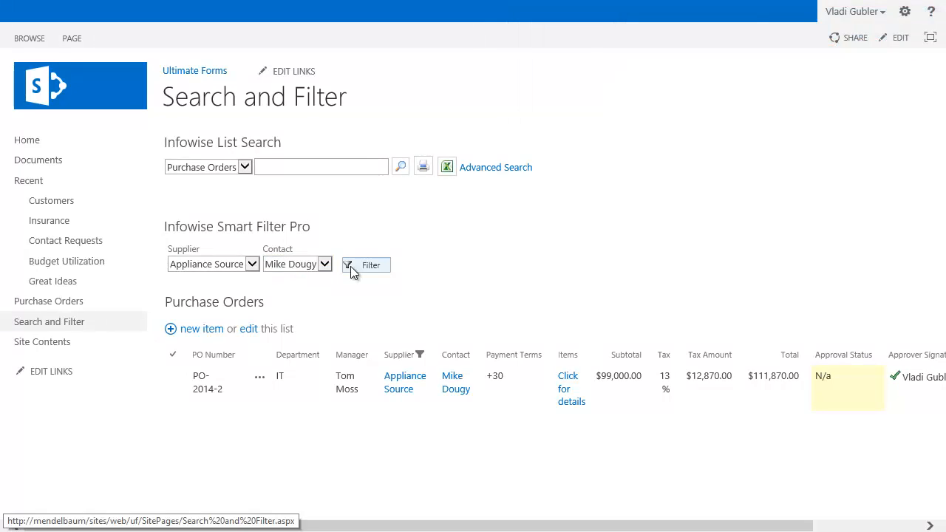
pyautogui.click(351, 266)
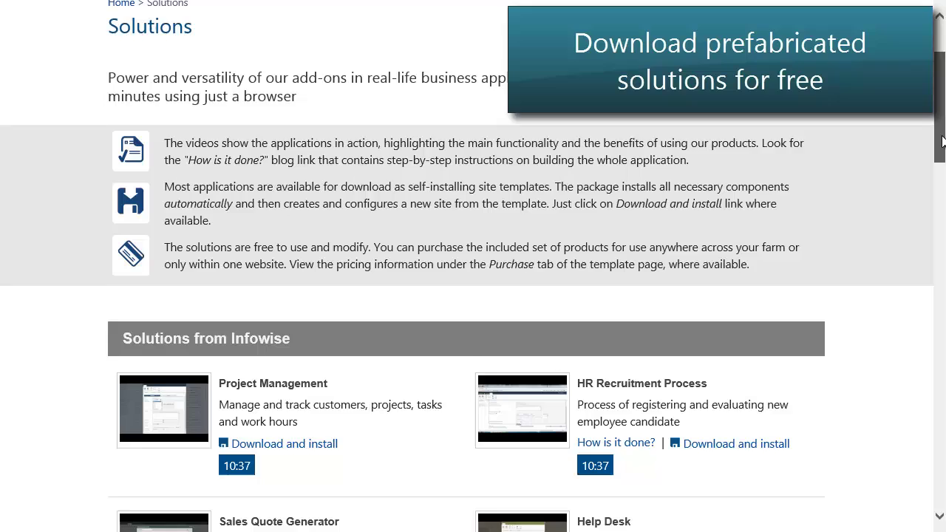
pyautogui.moveTo(940, 88)
pyautogui.mouseDown()
pyautogui.moveTo(940, 191)
pyautogui.moveTo(896, 436)
pyautogui.mouseUp()
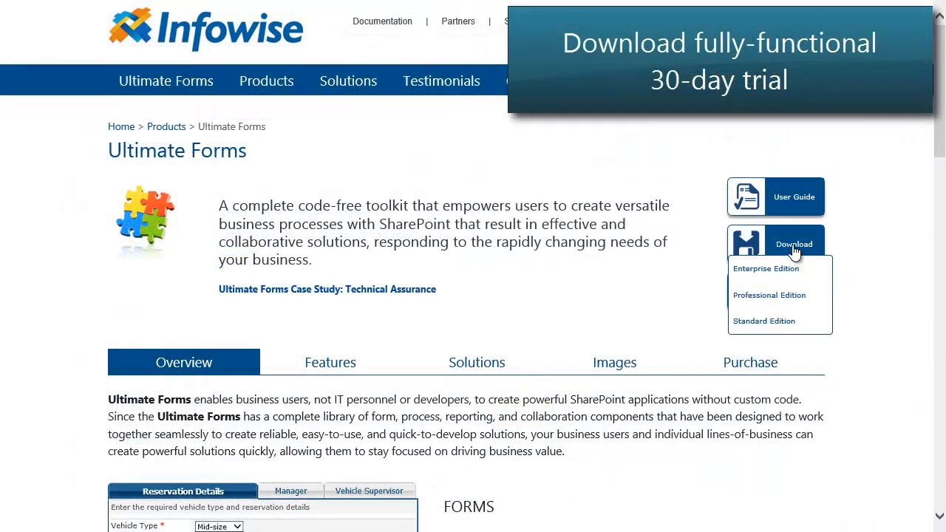
# Choose the Enterprise Edition download of Ultimate Forms for the 30-day trial
pyautogui.click(790, 270)
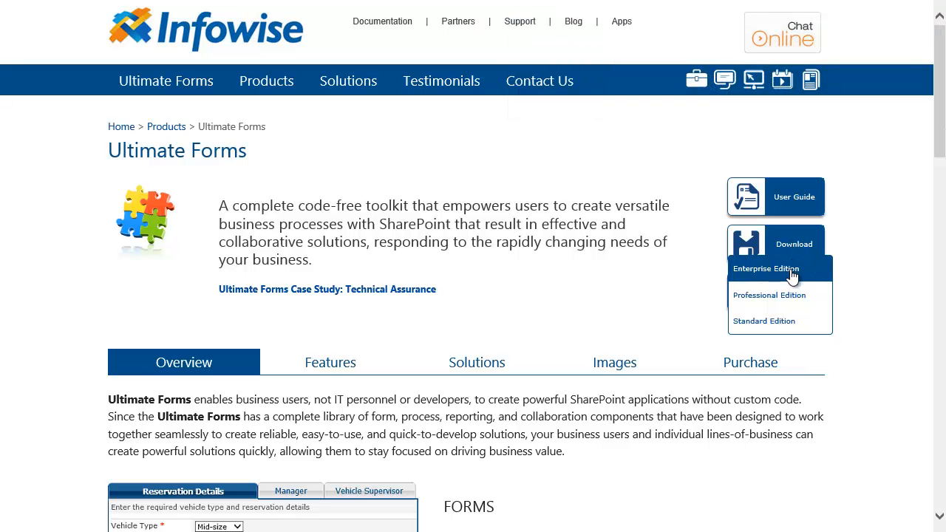